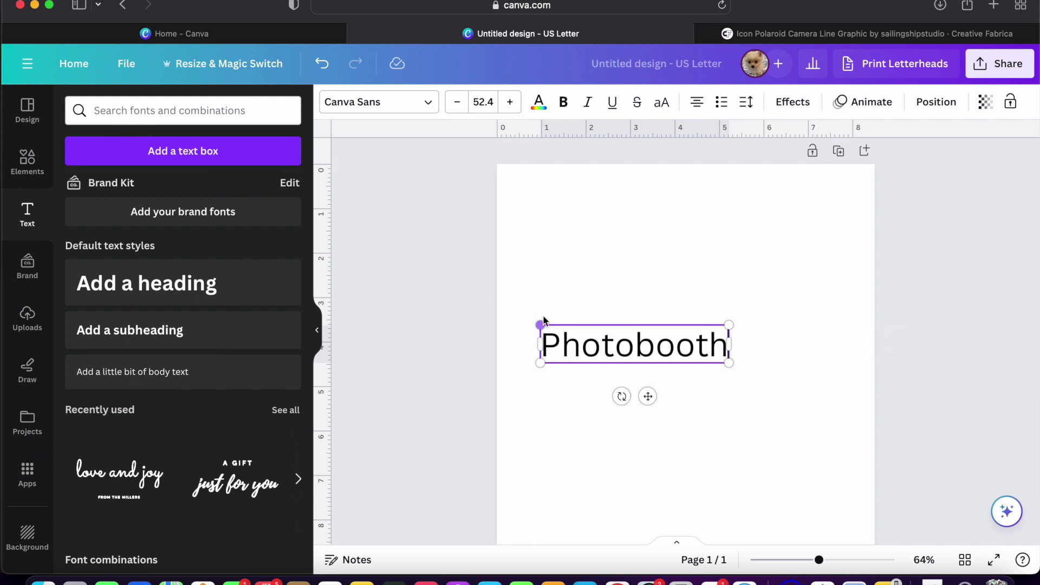
Set the "Photobooth" text to font size 164 and widen its text box to almost the full page width.
click(492, 106)
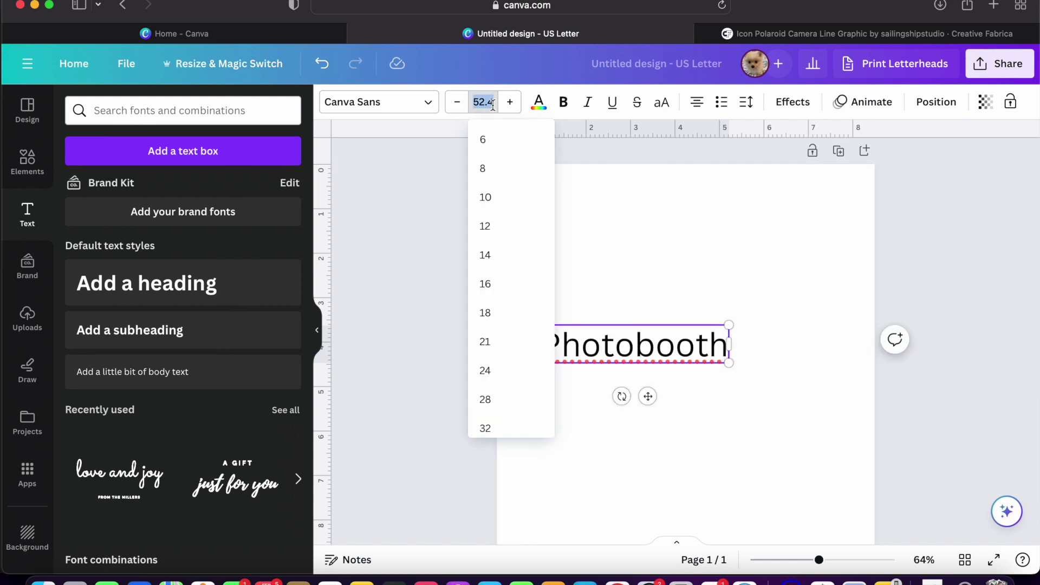
key(Return)
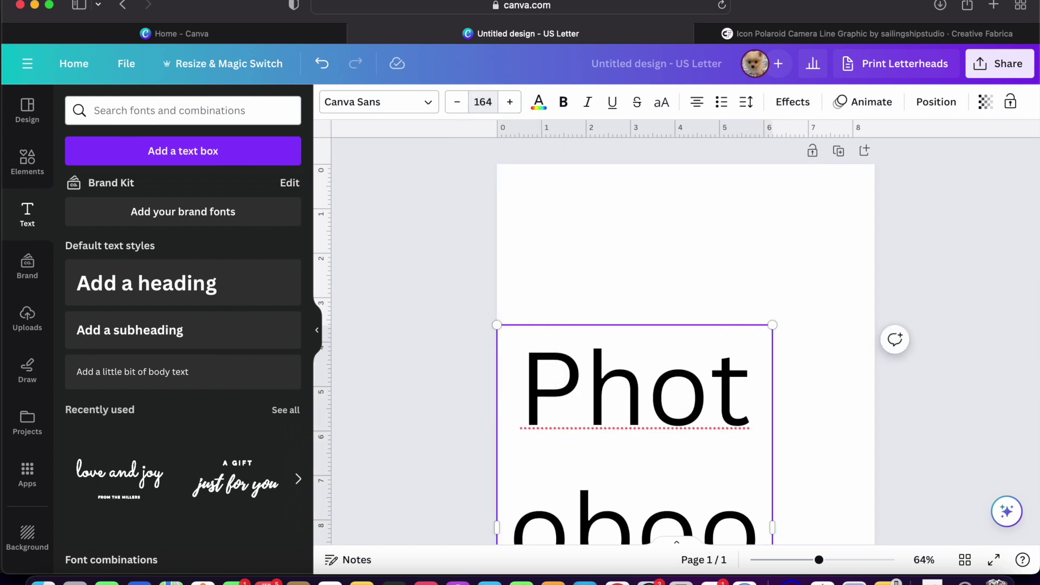
scroll(764, 493, down, 1)
drag(775, 498, 862, 489)
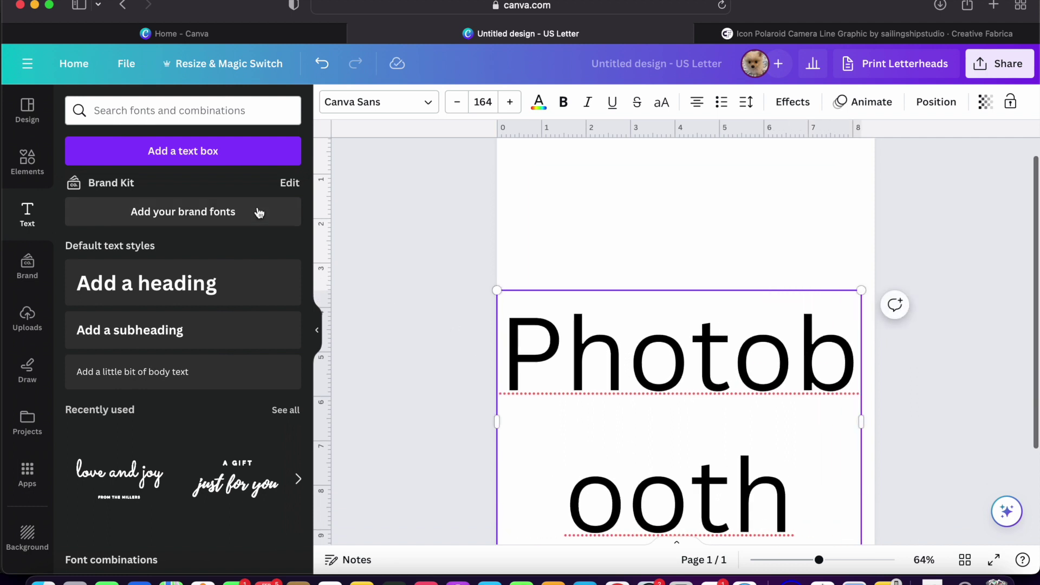
Change the font of the "Photobooth" text to Gistesy.
click(382, 108)
click(281, 142)
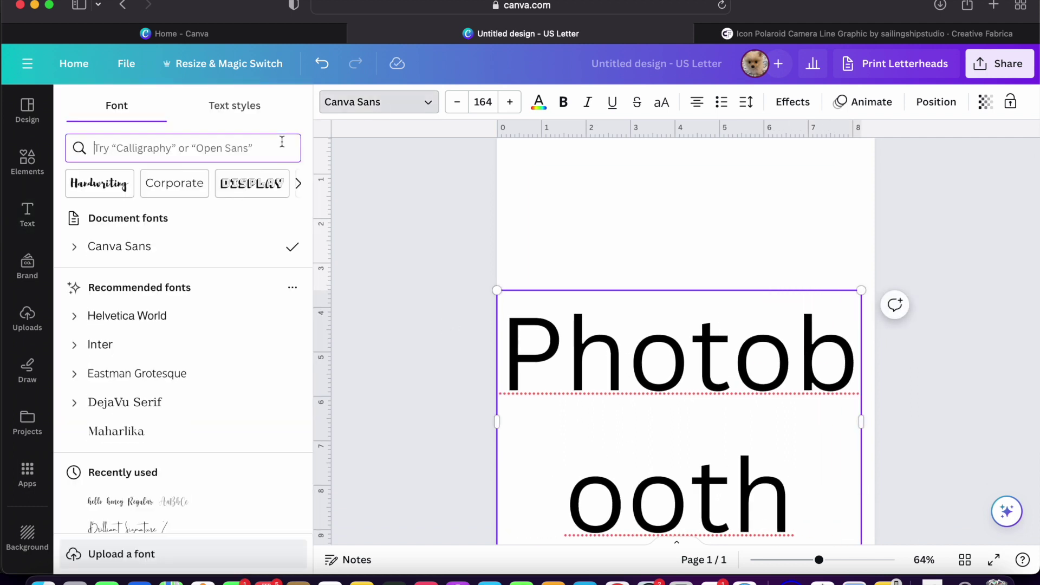
text(gistesy)
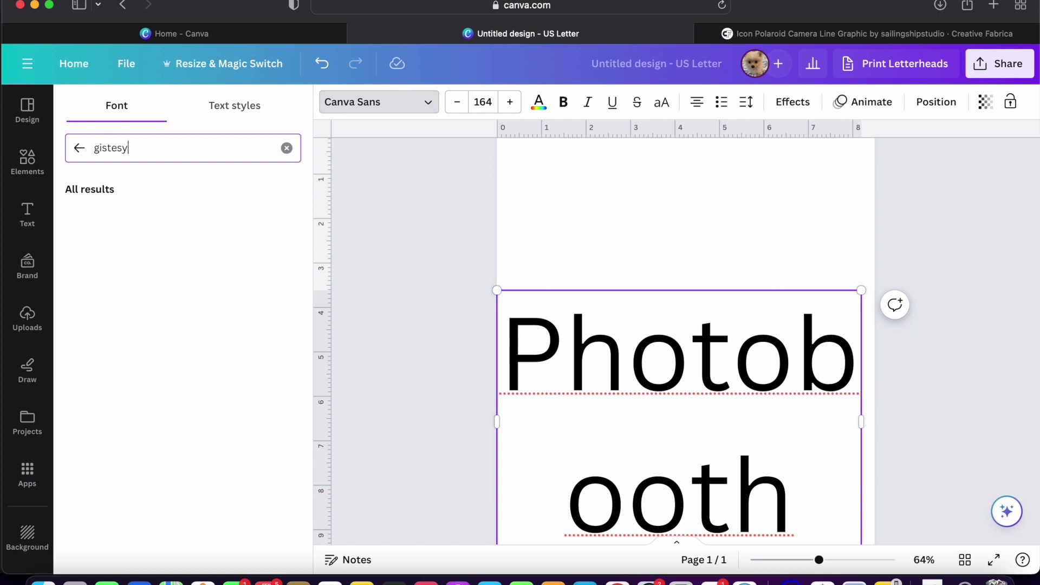
click(218, 220)
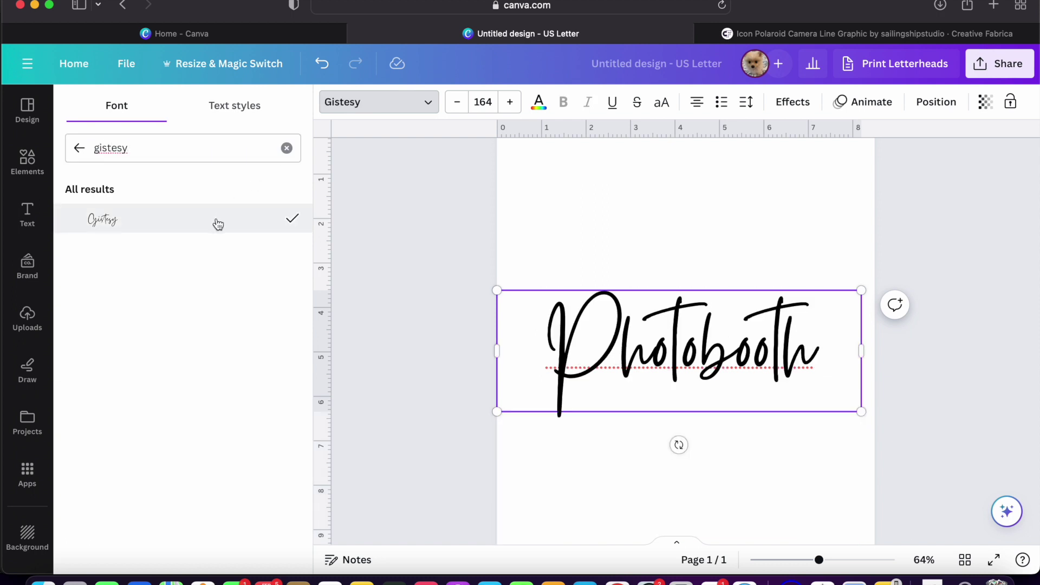
click(568, 495)
scroll(568, 496, up, 2)
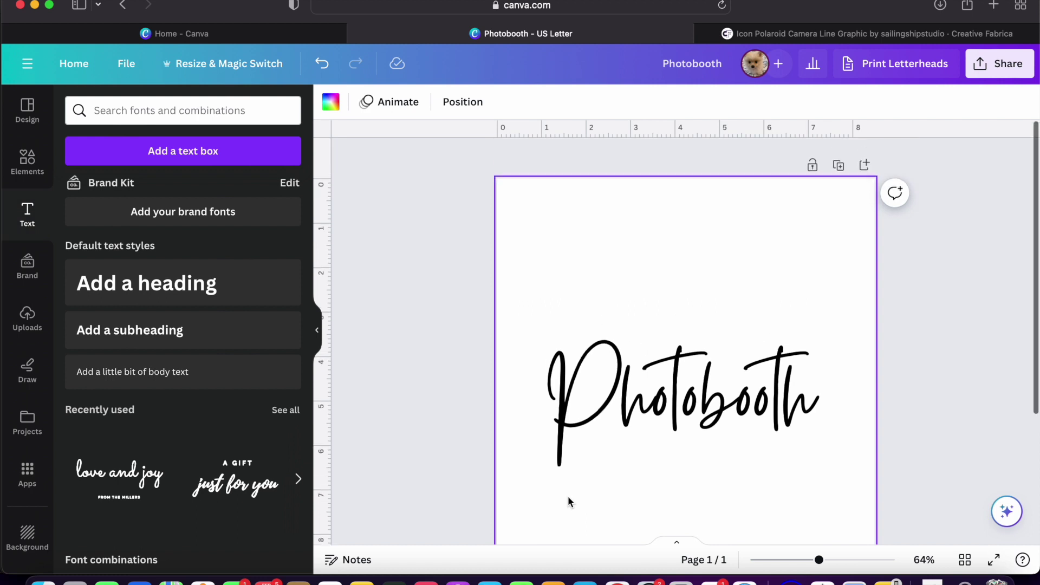
Move the "Photobooth" title to the upper part of the page and place a duplicate of it directly below.
drag(621, 405, 584, 259)
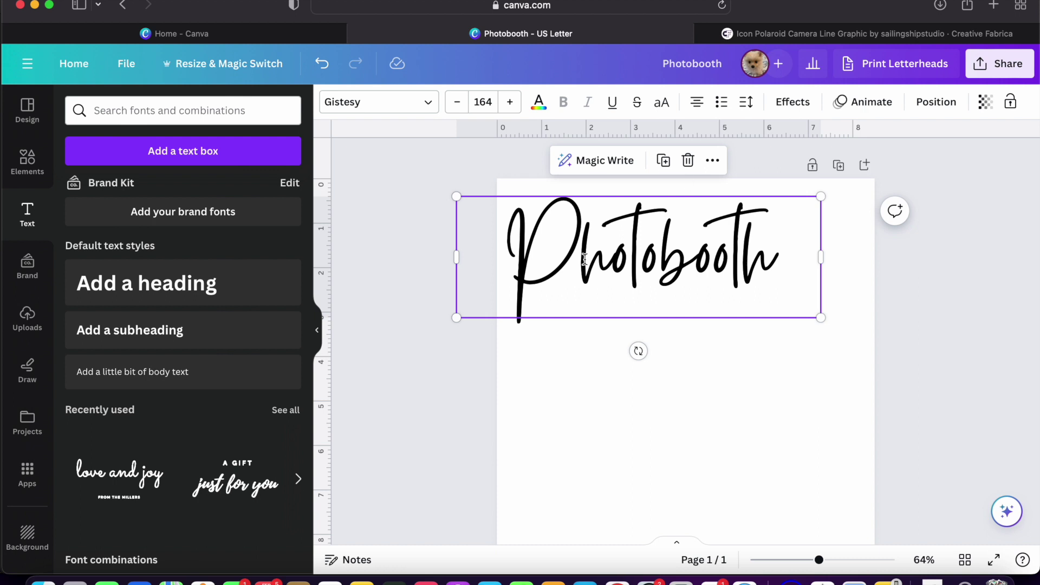
click(713, 161)
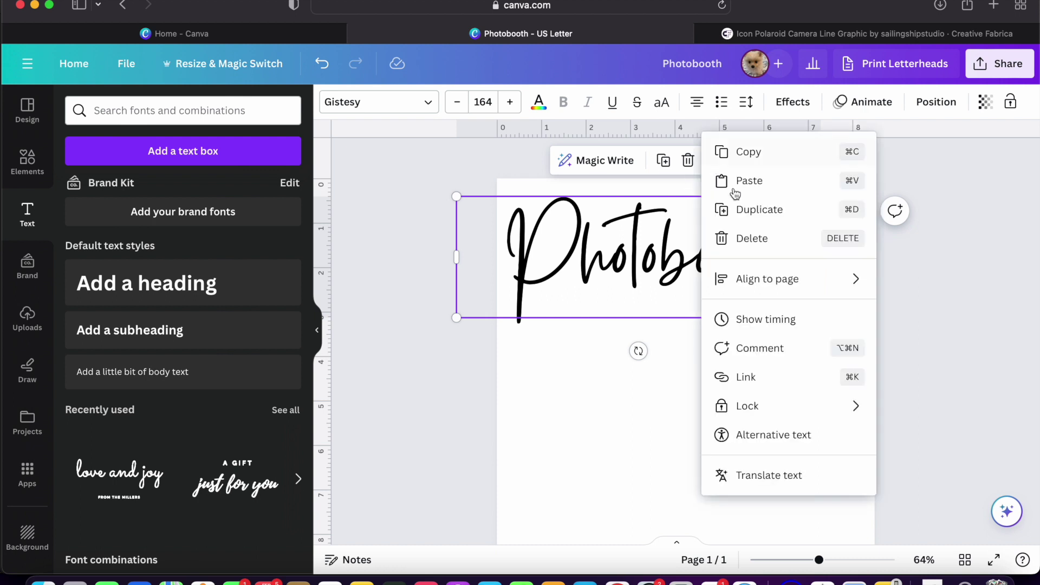
click(737, 209)
drag(686, 246, 700, 342)
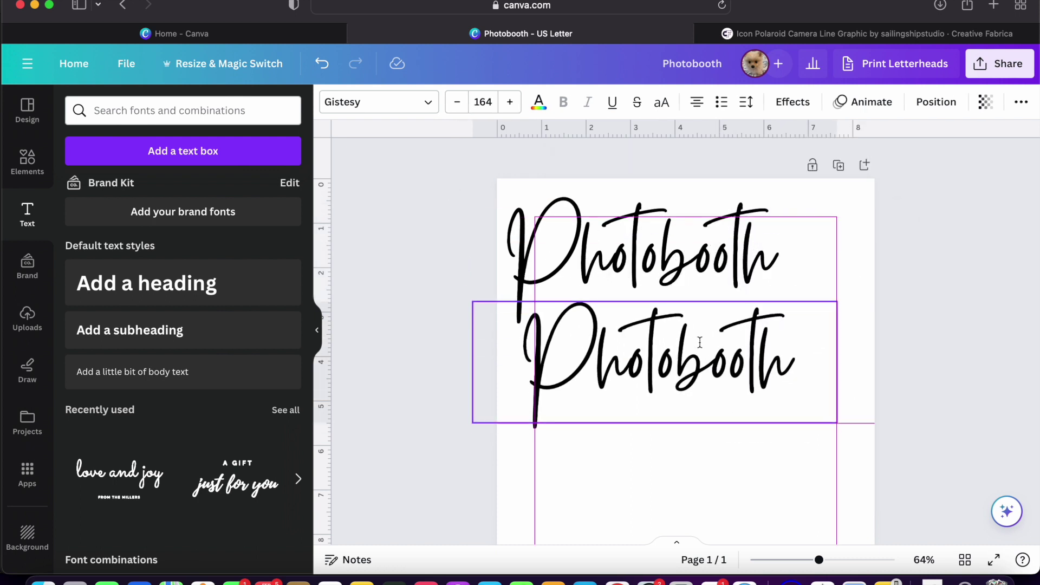
Replace the wording of the duplicated title with "scrapbook".
double_click(700, 342)
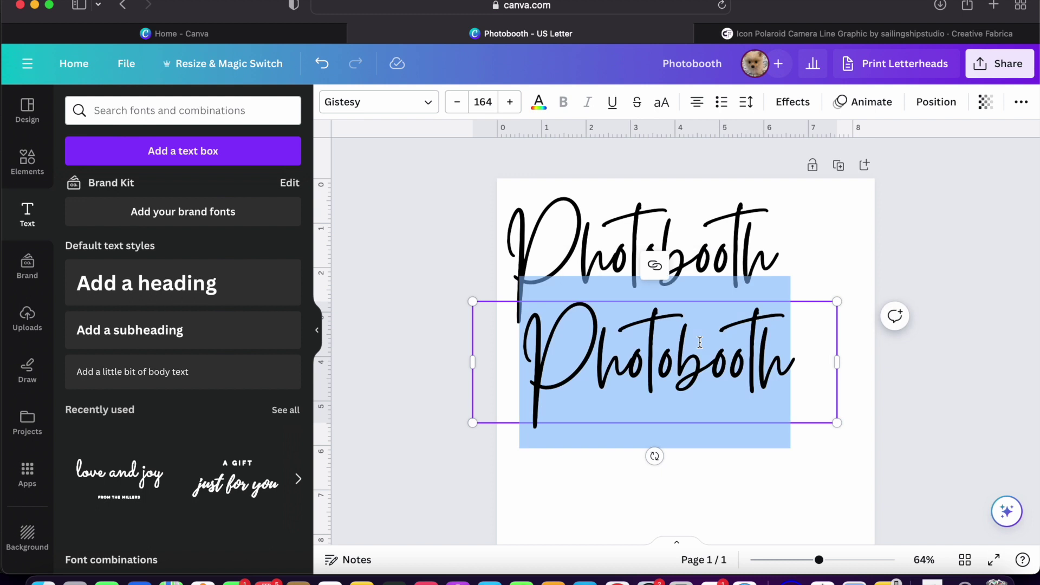
text(scrapboo)
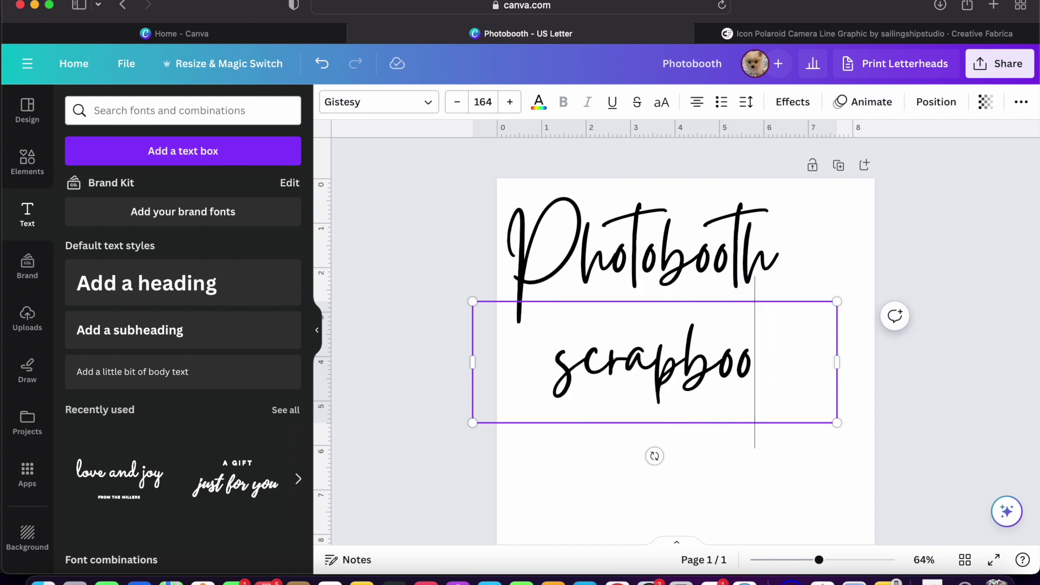
text(k)
Reduce the font size of "scrapbook" slightly and move the word up closer beneath "Photobooth".
click(459, 111)
click(459, 111)
click(459, 112)
click(459, 111)
click(459, 111)
click(458, 102)
click(458, 103)
click(458, 103)
click(458, 103)
click(458, 103)
click(458, 103)
click(427, 283)
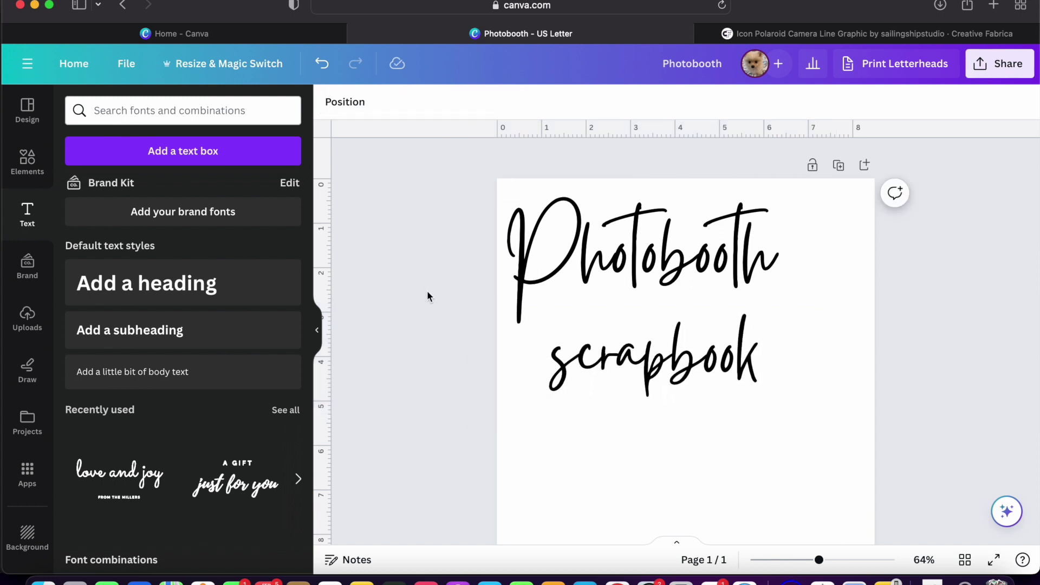
drag(660, 382, 642, 372)
click(590, 482)
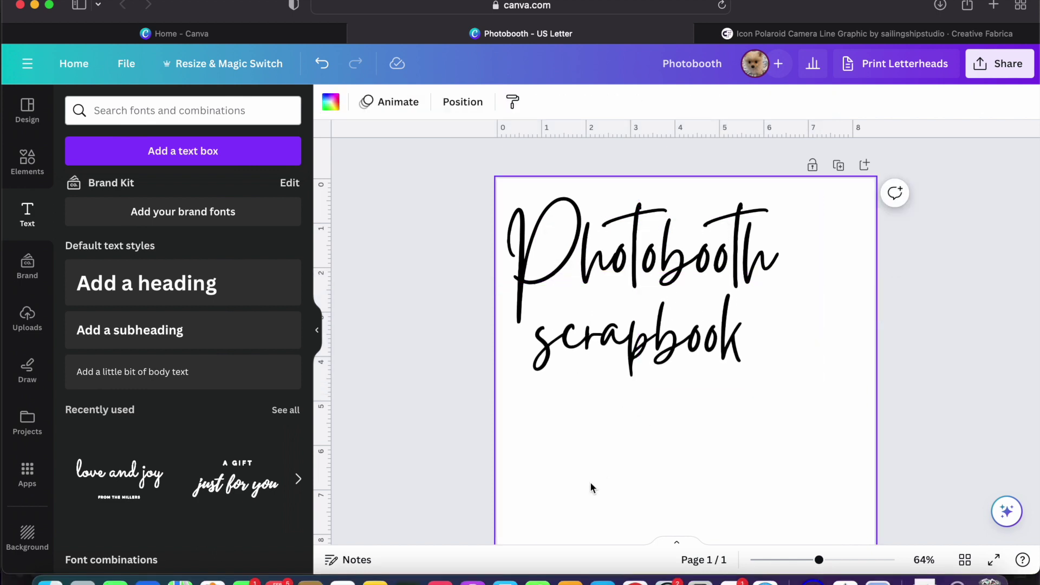
Switch to the Creative Fabrica page and download the Icon Polaroid Camera Line graphic.
click(778, 39)
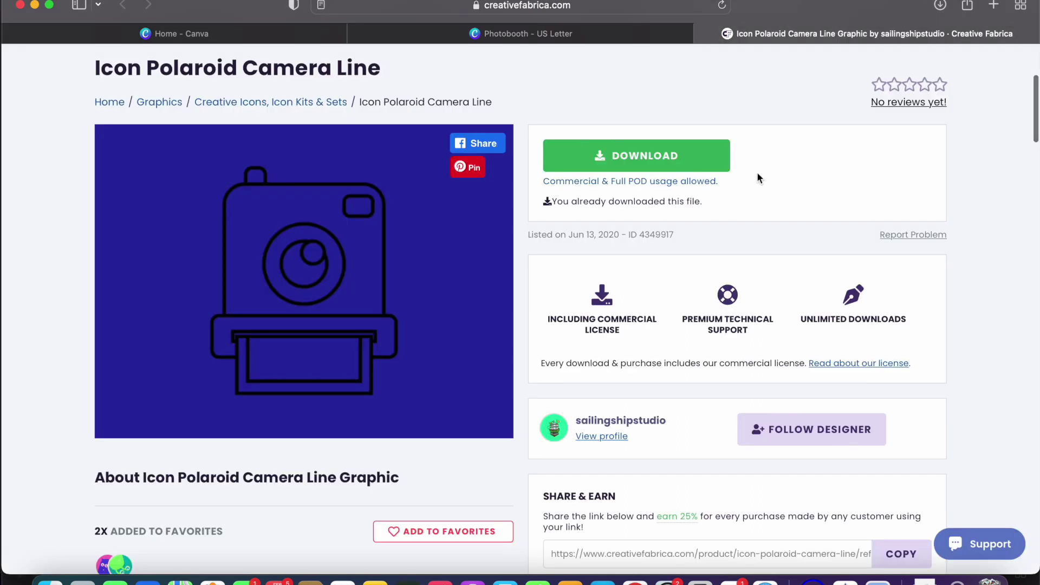
click(724, 166)
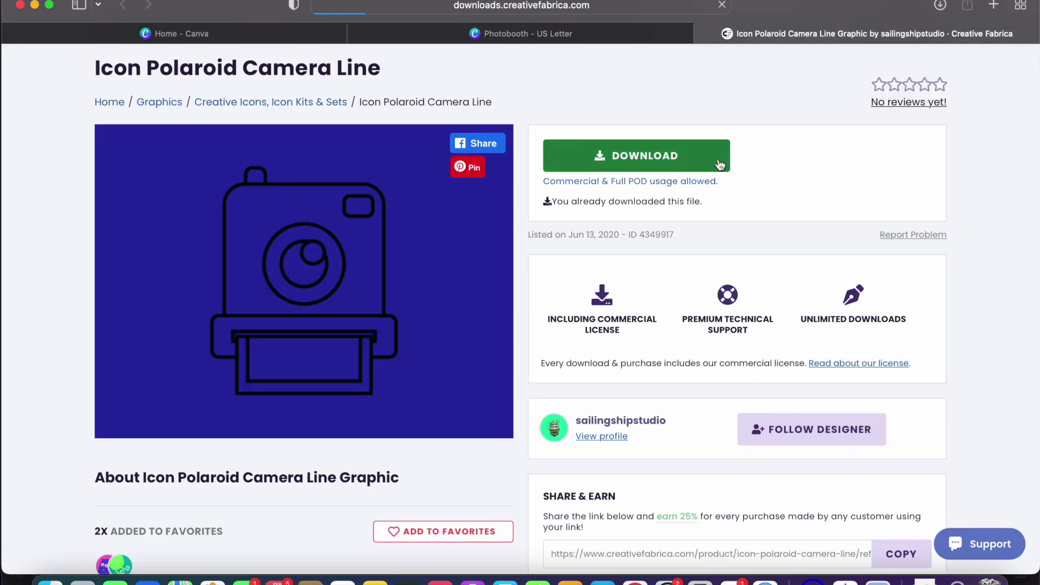
Switch back to the Canva design and upload Icon Camera 2.png from the Icon-Polaroid folder in Downloads.
click(626, 42)
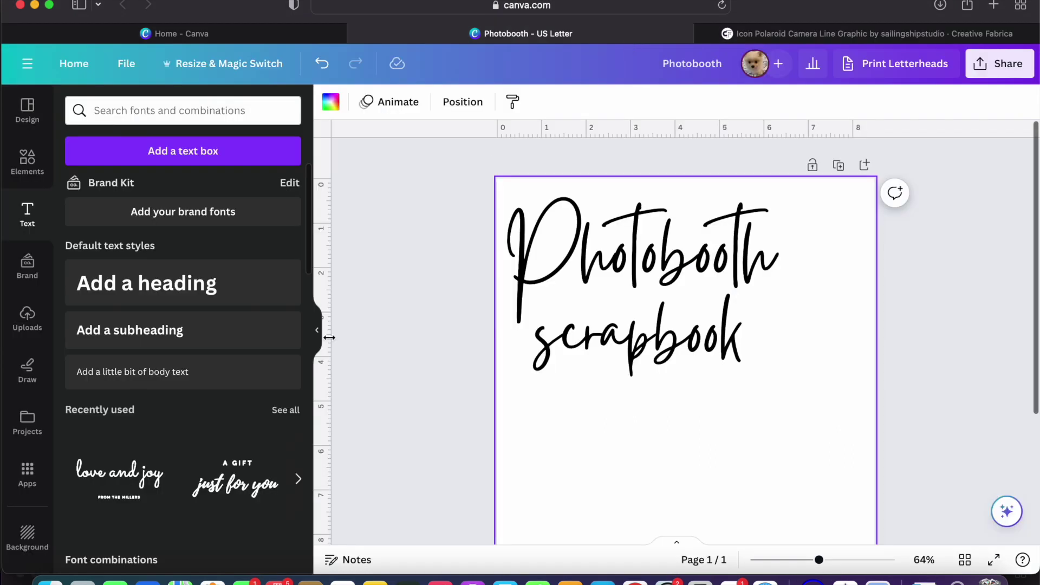
click(32, 325)
click(168, 157)
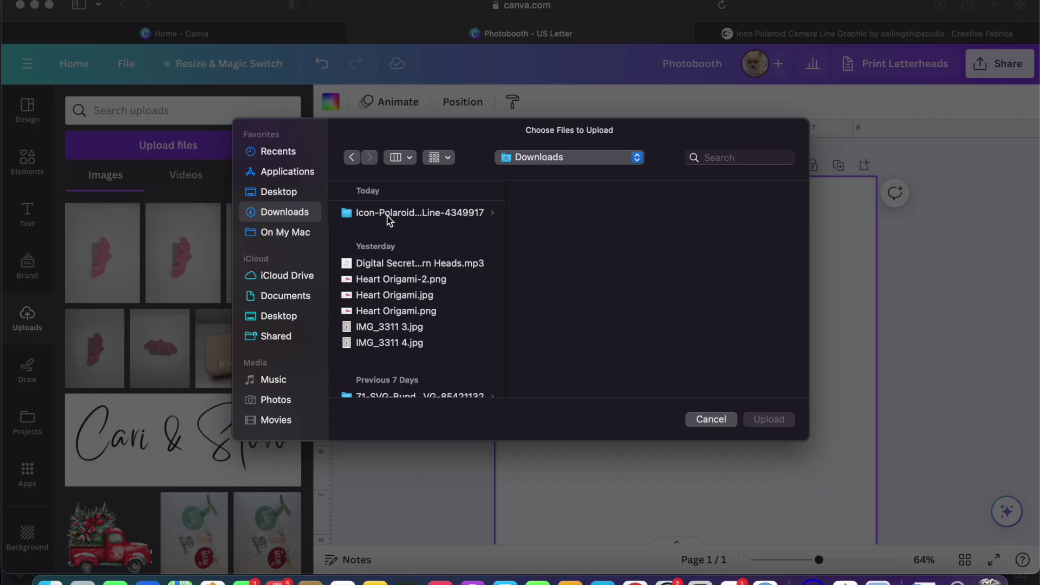
click(390, 214)
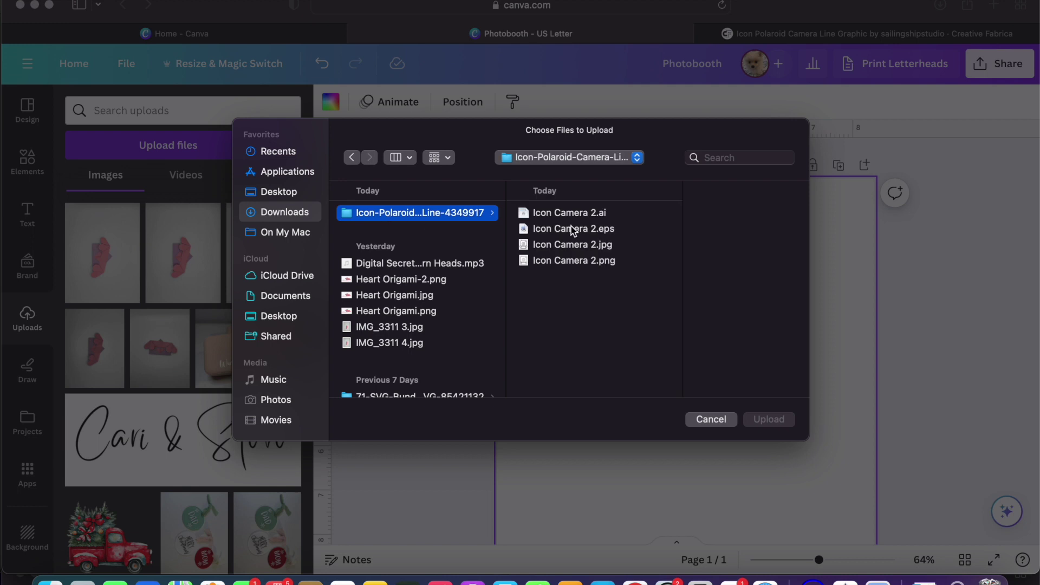
click(621, 260)
click(770, 419)
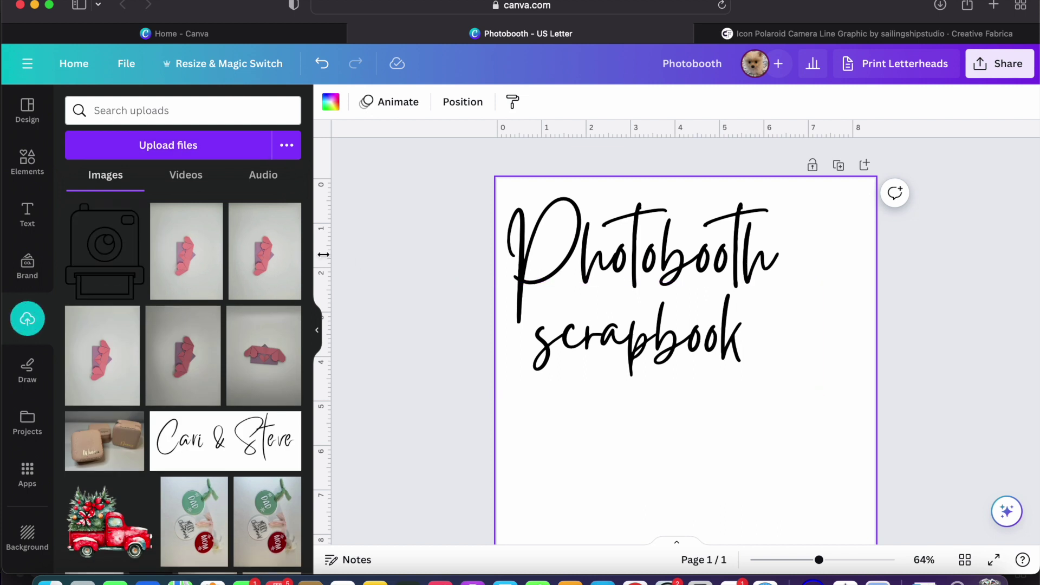
Add the uploaded camera image to the page and shrink it to about 1.9 inches wide beside "Photobooth".
click(119, 262)
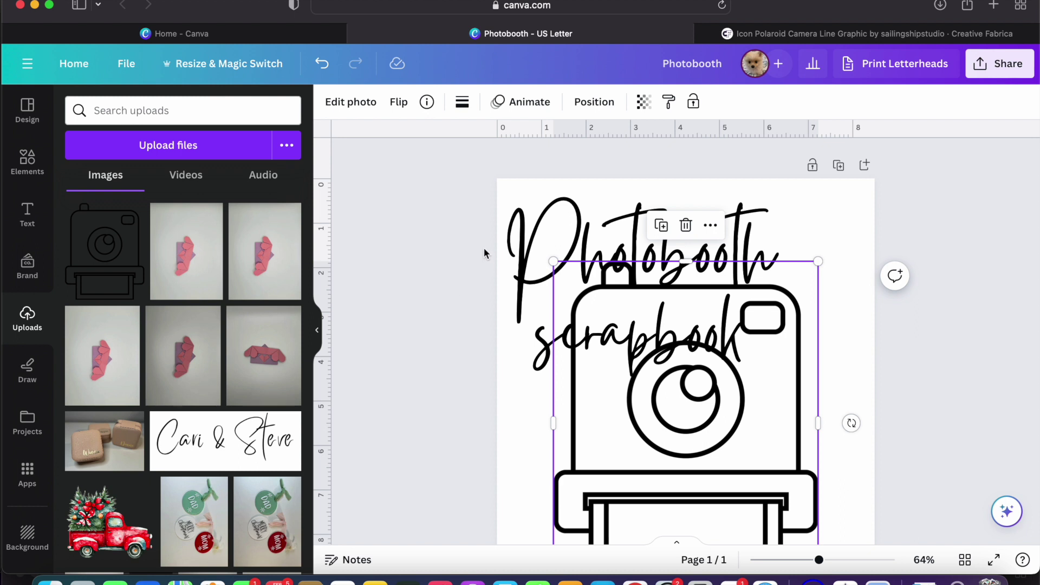
click(313, 341)
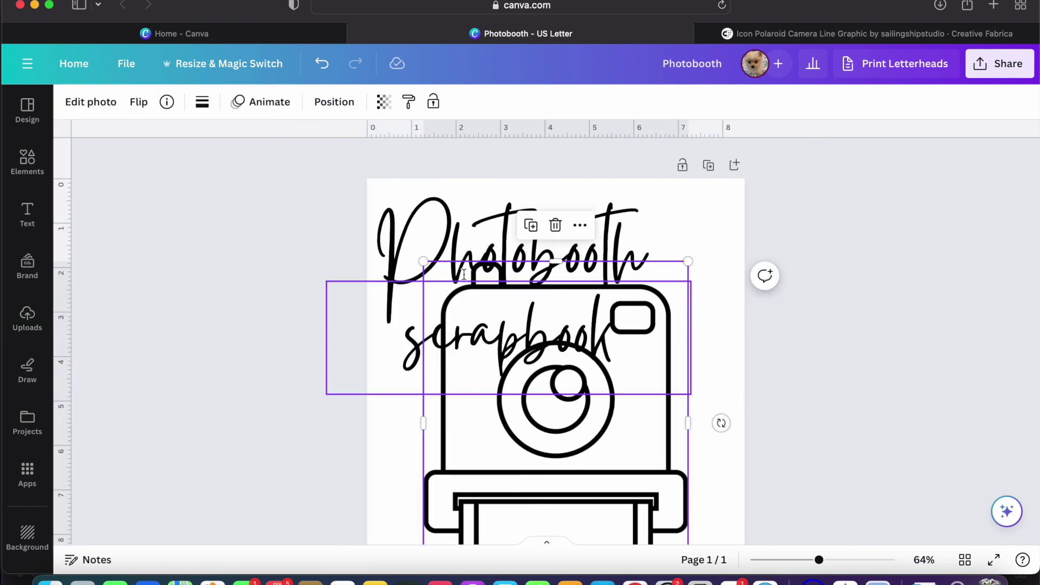
drag(423, 262, 689, 257)
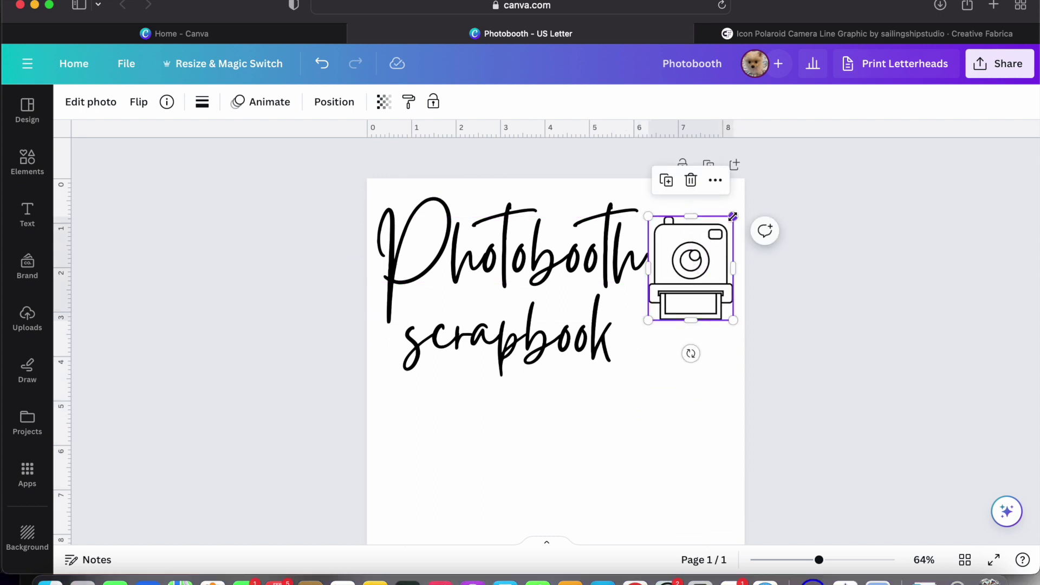
Shrink the camera image a little more, tilt it slightly and position it just past the end of "Photobooth".
mouse_move(734, 216)
mouse_down()
mouse_move(716, 240)
mouse_move(722, 230)
mouse_up()
drag(695, 266, 703, 226)
drag(696, 314, 686, 312)
drag(692, 244, 703, 299)
Add a new text box, enlarge its text to about size 40 and place it beneath "scrapbook".
key(t)
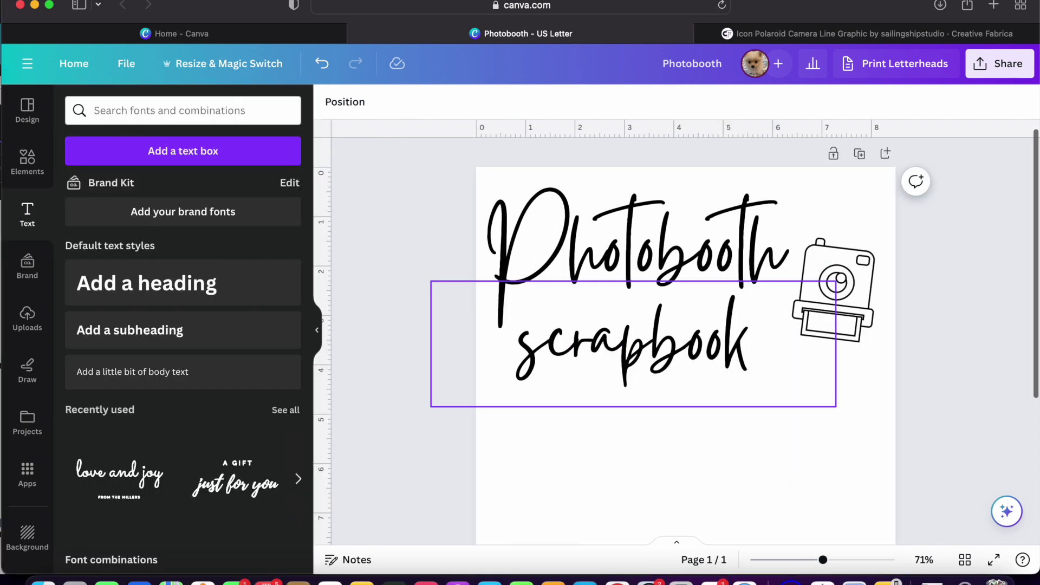
click(202, 165)
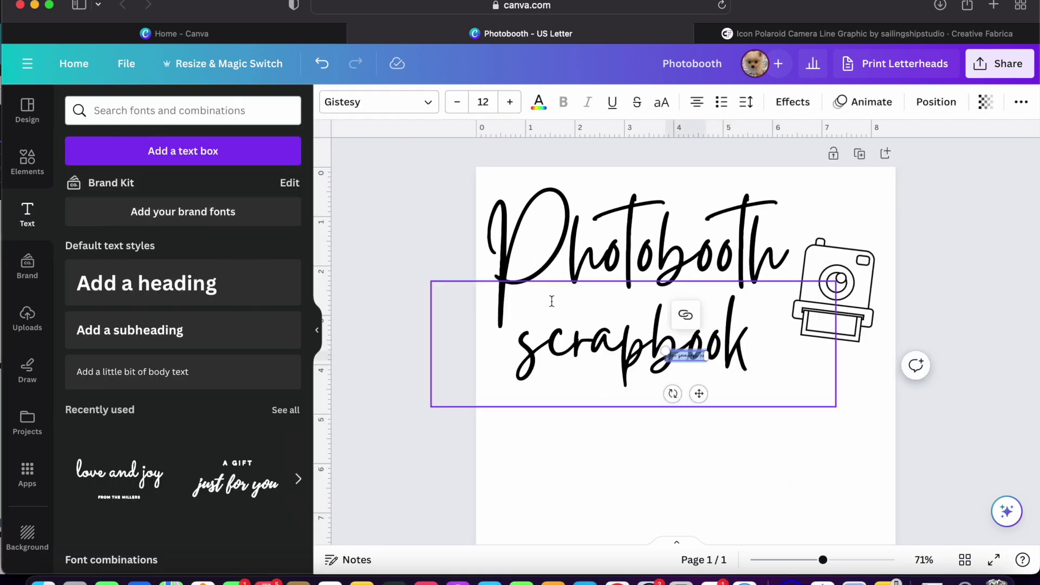
click(669, 352)
drag(667, 351, 572, 327)
drag(633, 350, 634, 427)
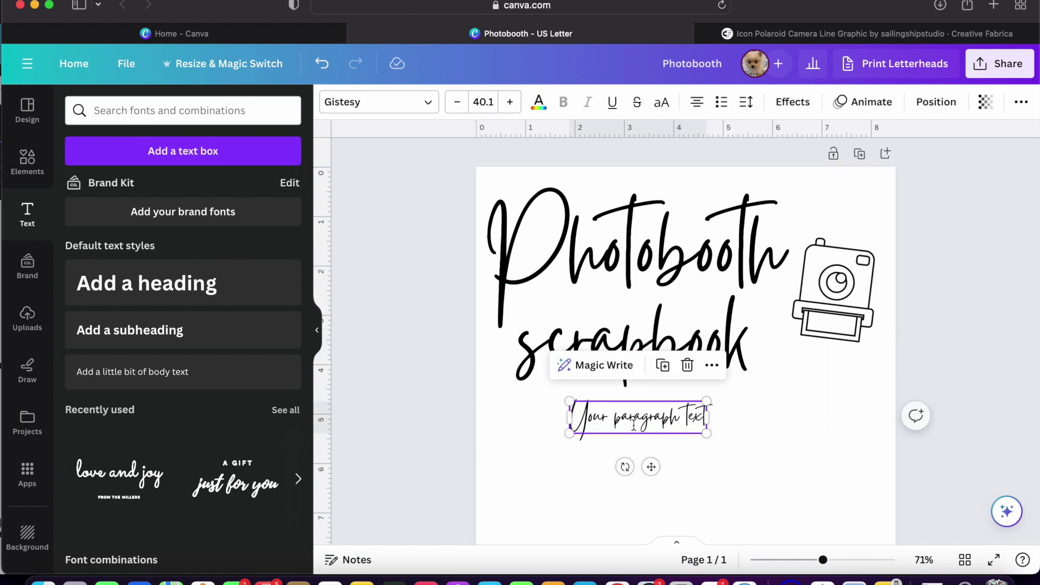
Change the font of the new text box below "scrapbook" to Crimsons.
click(399, 114)
click(288, 144)
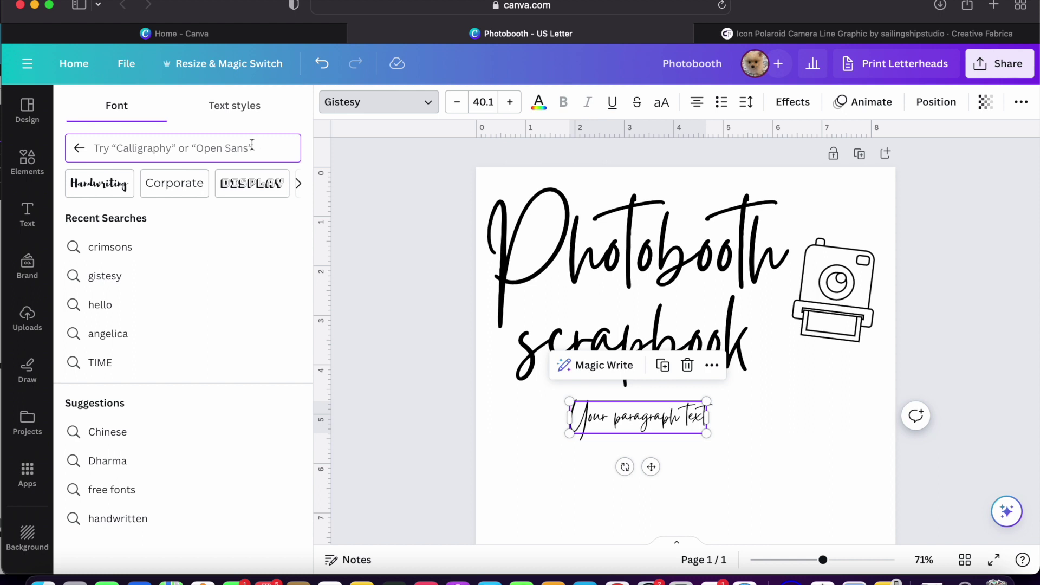
text(CRIMSONS)
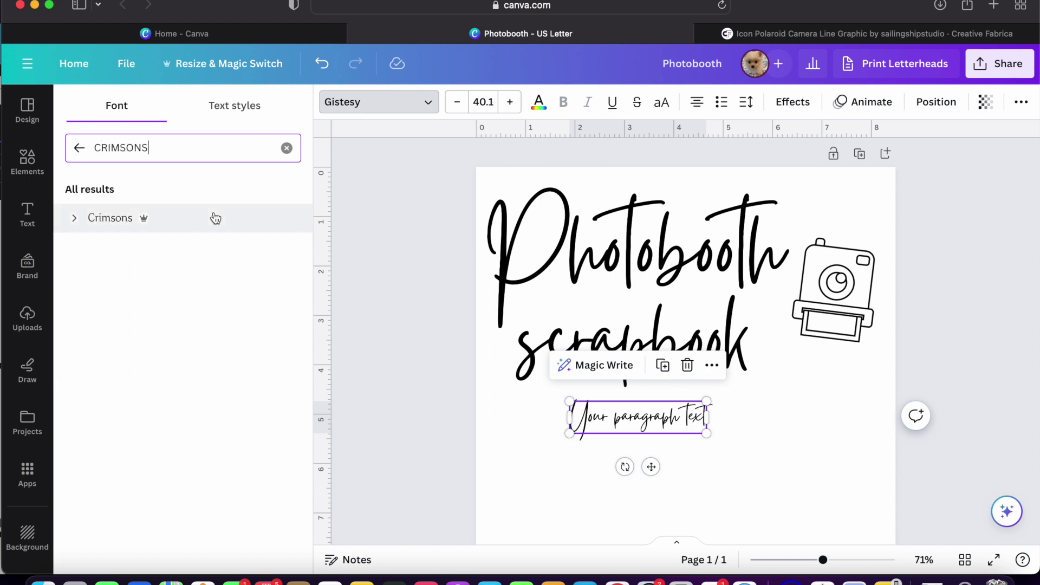
click(213, 217)
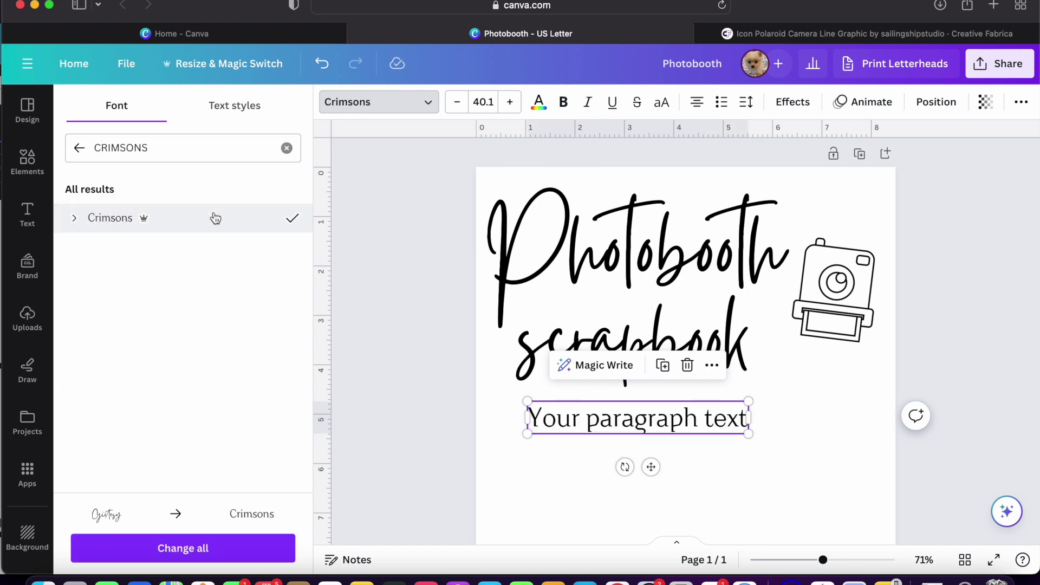
Replace the placeholder text with four lines: "GRAB A PROP", "STRIKE A POSE", "KEEP ONE FOR YOU" and "LEAVE ONE FOR US".
double_click(581, 410)
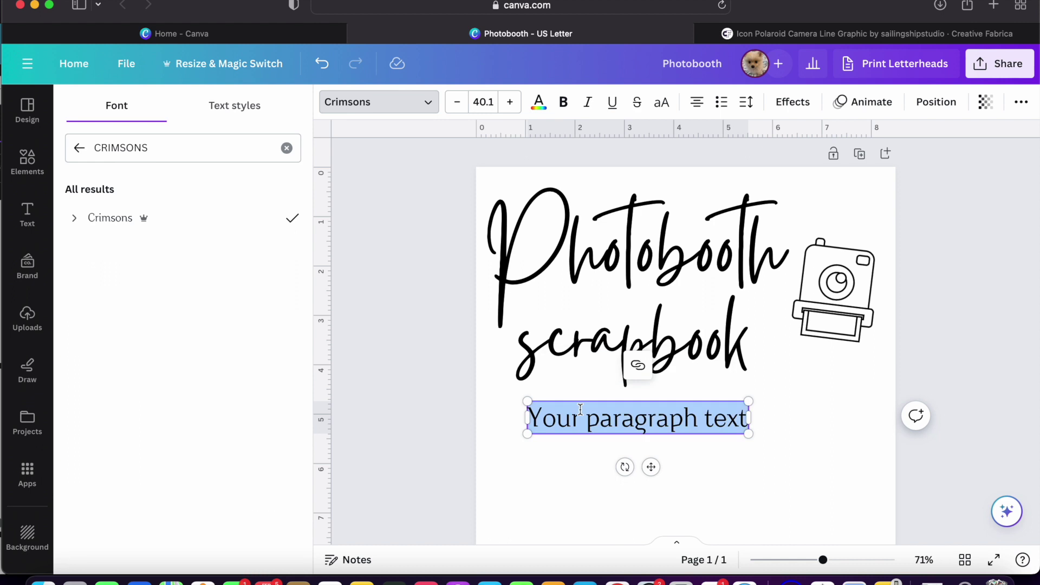
text(GRAB)
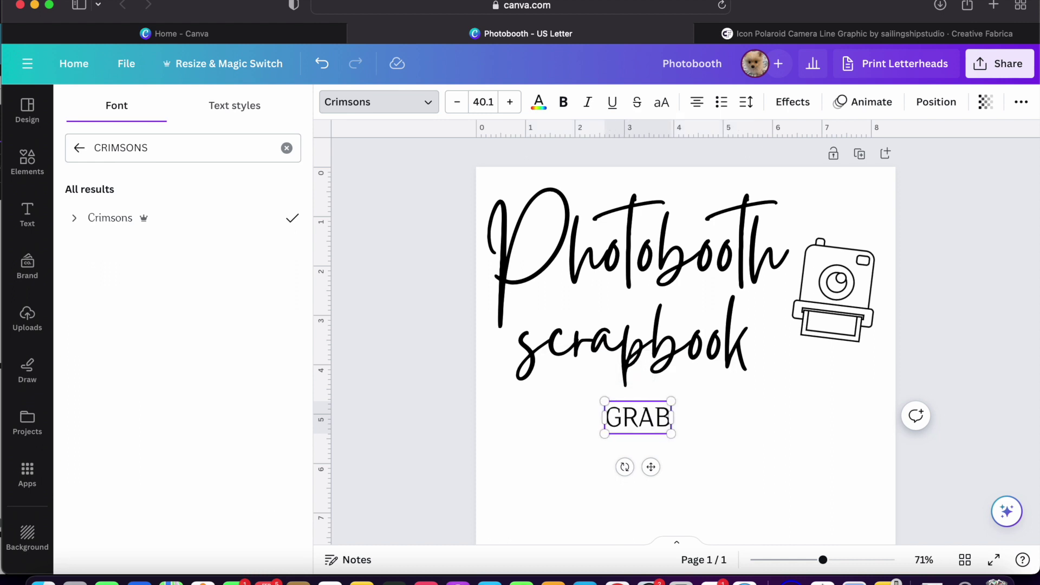
text( A PROP)
key(Return)
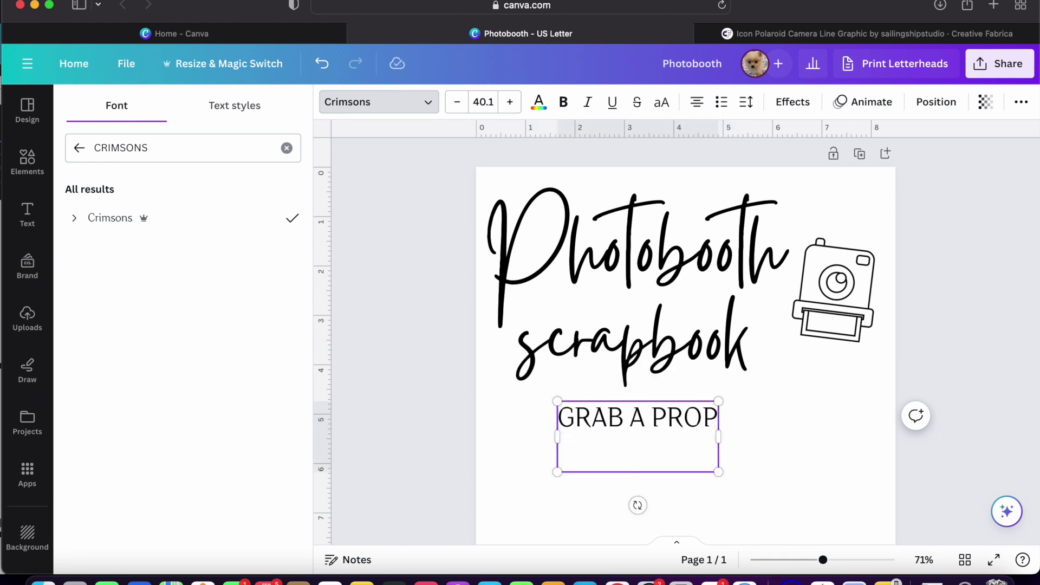
text(STRIKE A POSE)
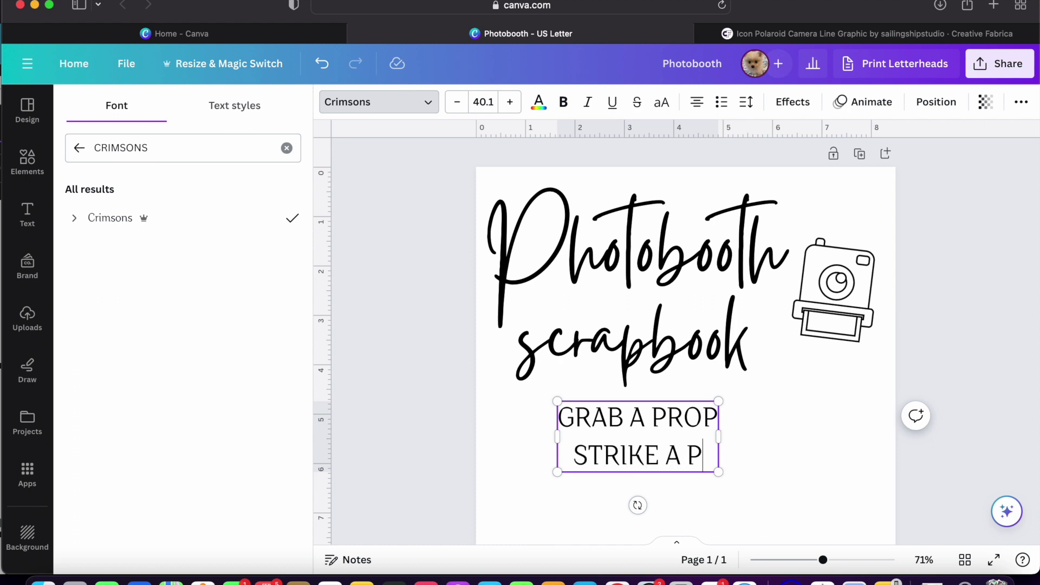
key(Return)
text(KEEP ONE FOR YOU)
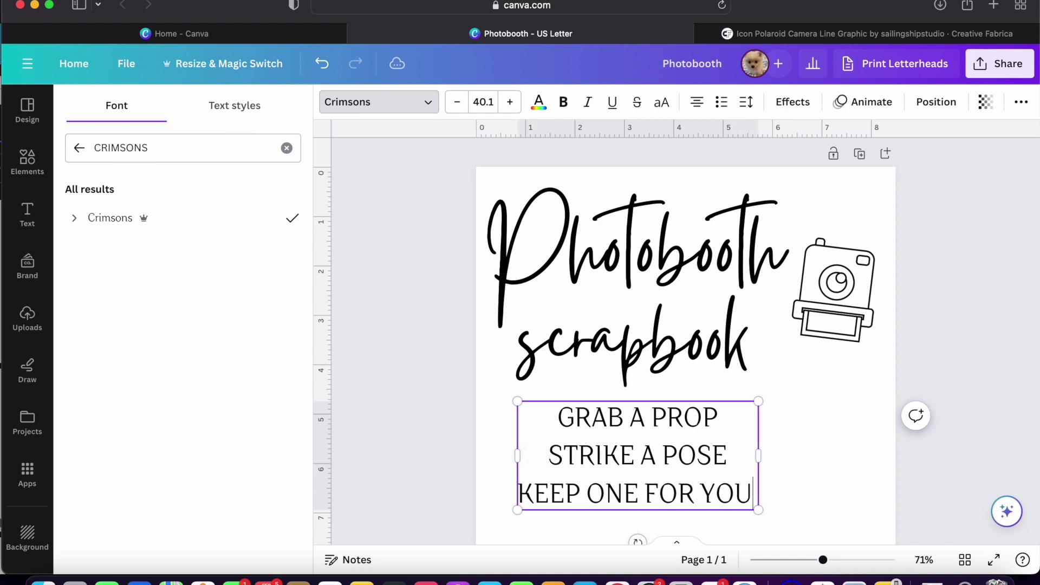
key(Return)
text(LEAVE ONE FOR US )
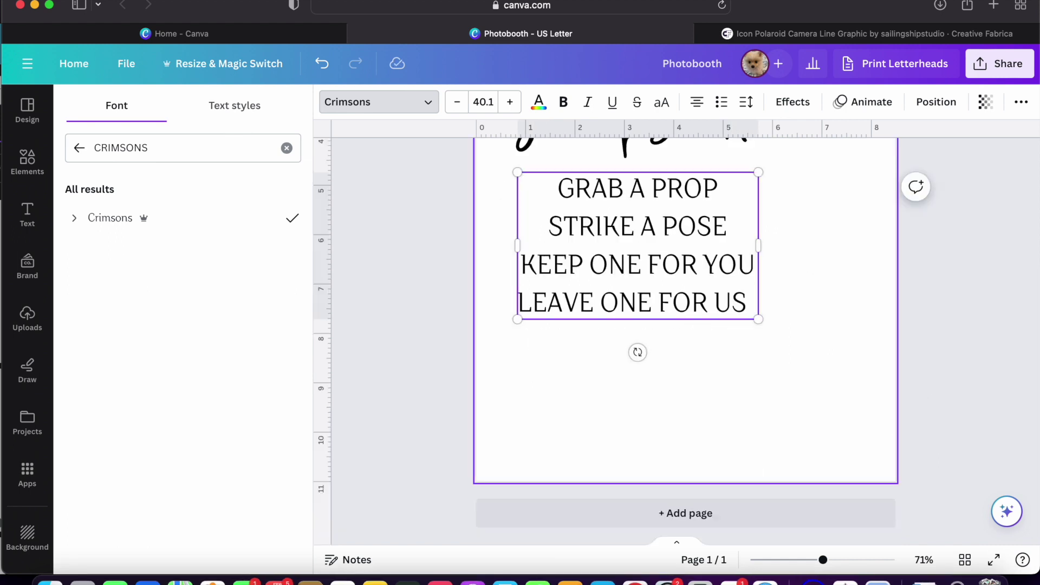
Add "WITH A NOTE" to the last instruction line, widen the text box so it fits on one line and set the font size to 29.
text(WITH A NOTE)
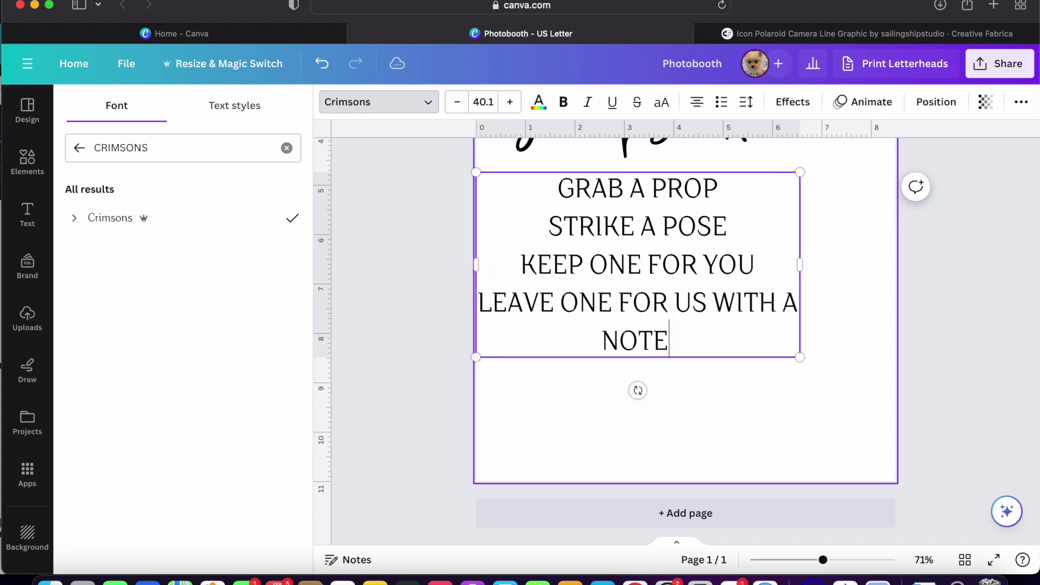
drag(803, 262, 896, 262)
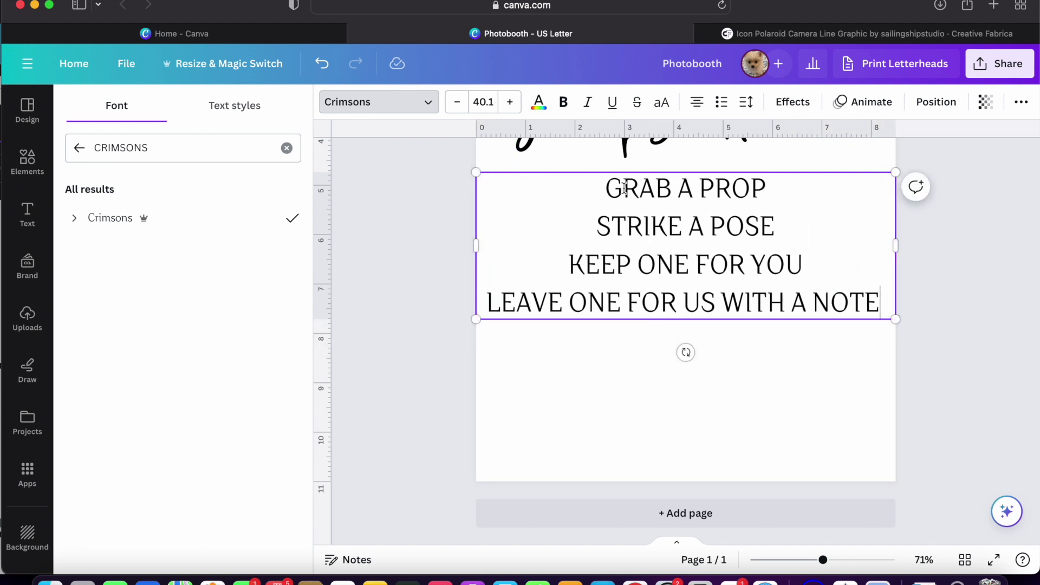
click(493, 103)
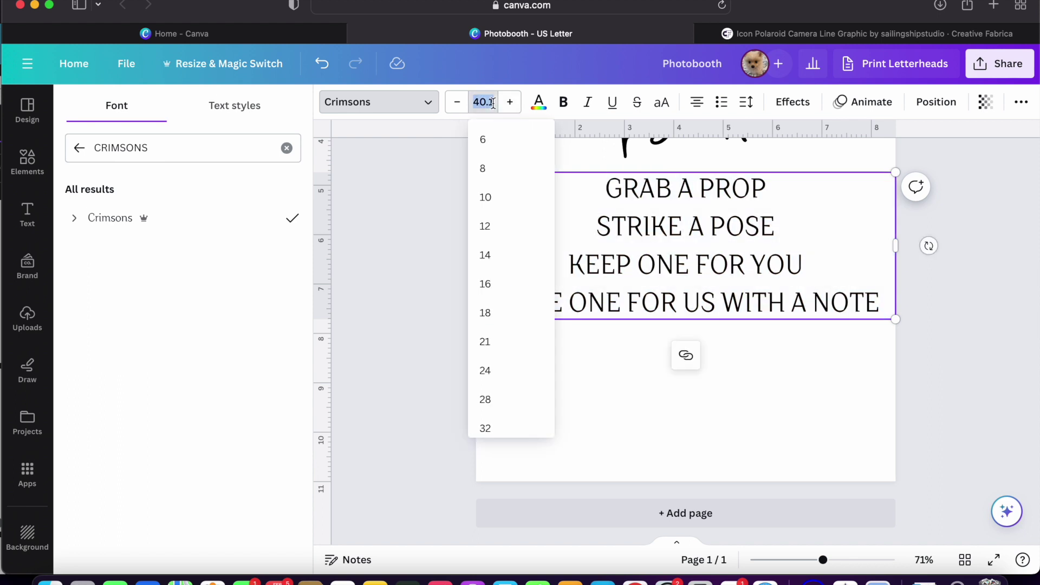
text(29)
key(Return)
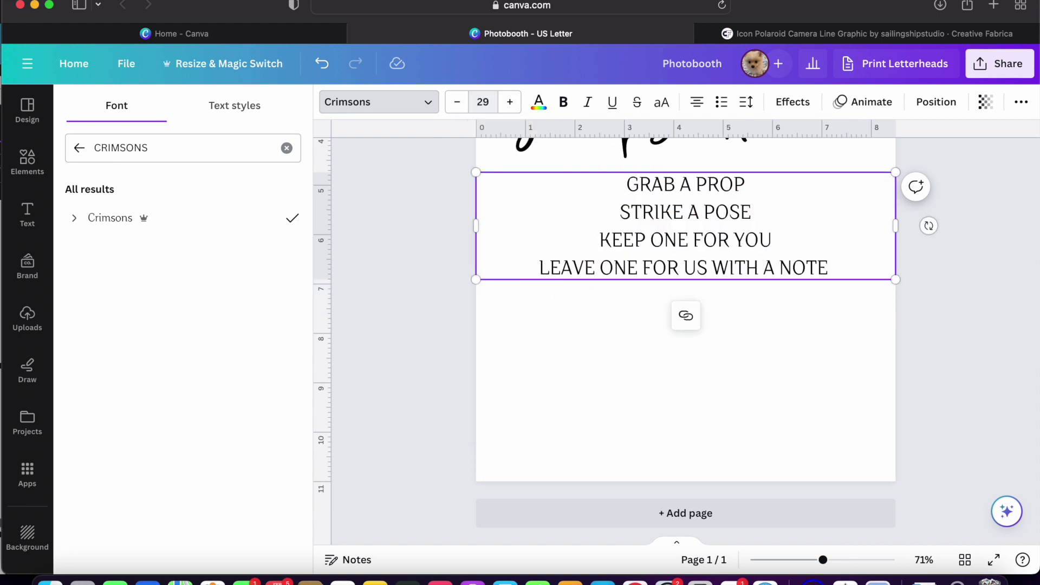
Left-align the instruction lines and set their letter spacing to 110 and line spacing to 1.88.
click(696, 103)
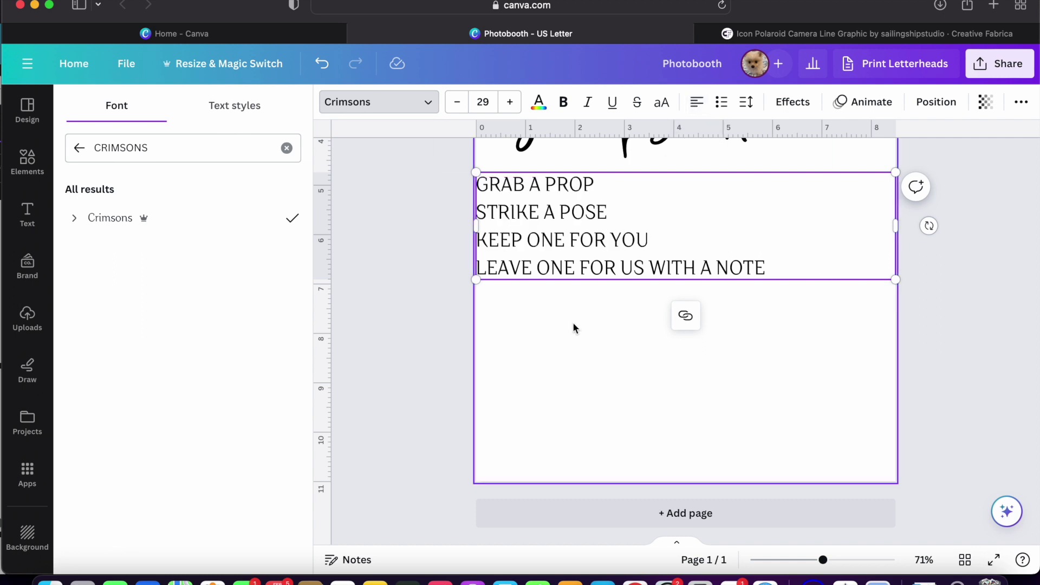
click(746, 101)
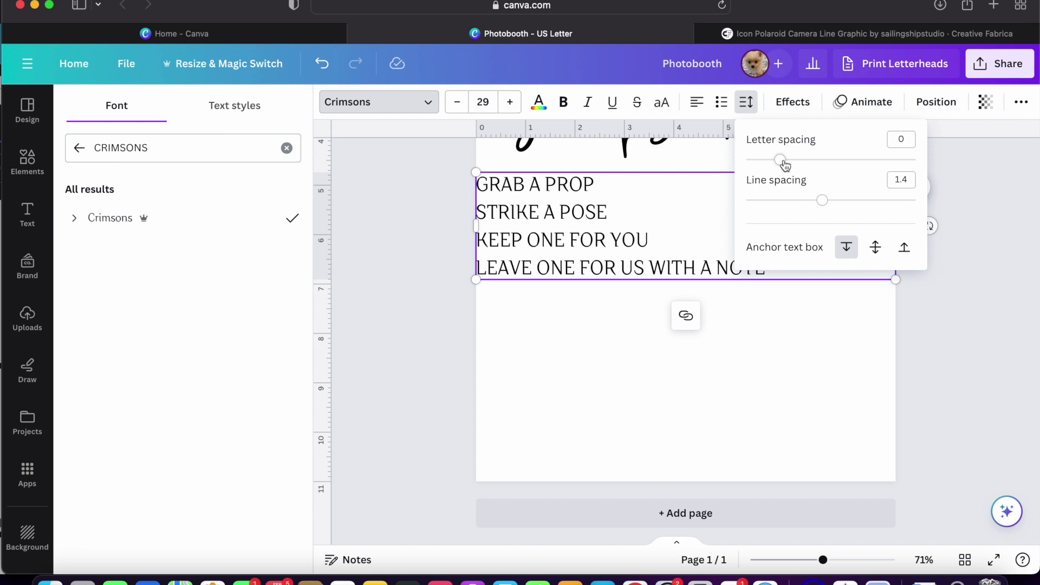
drag(785, 164, 801, 166)
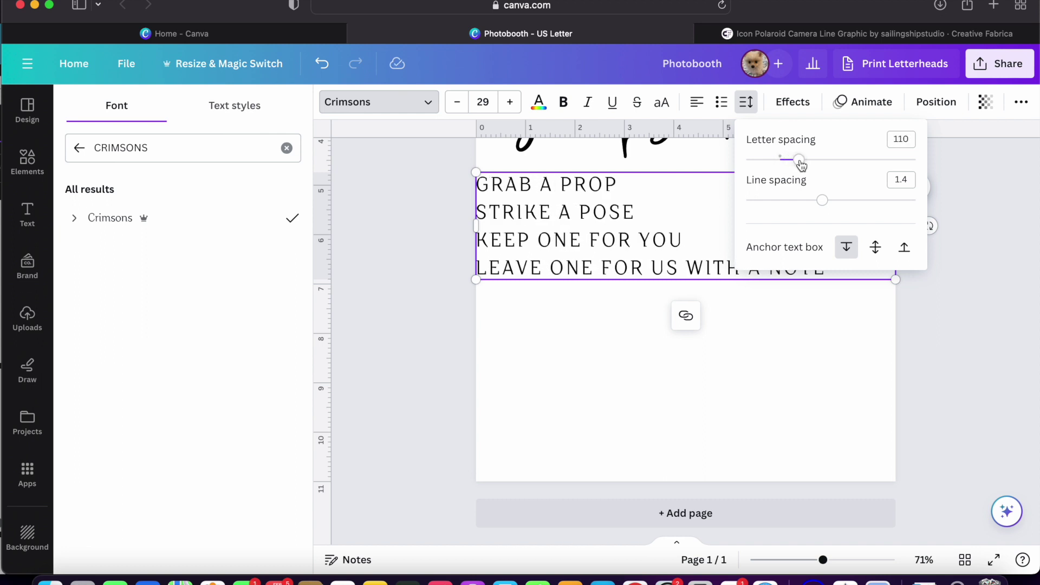
drag(833, 206, 865, 211)
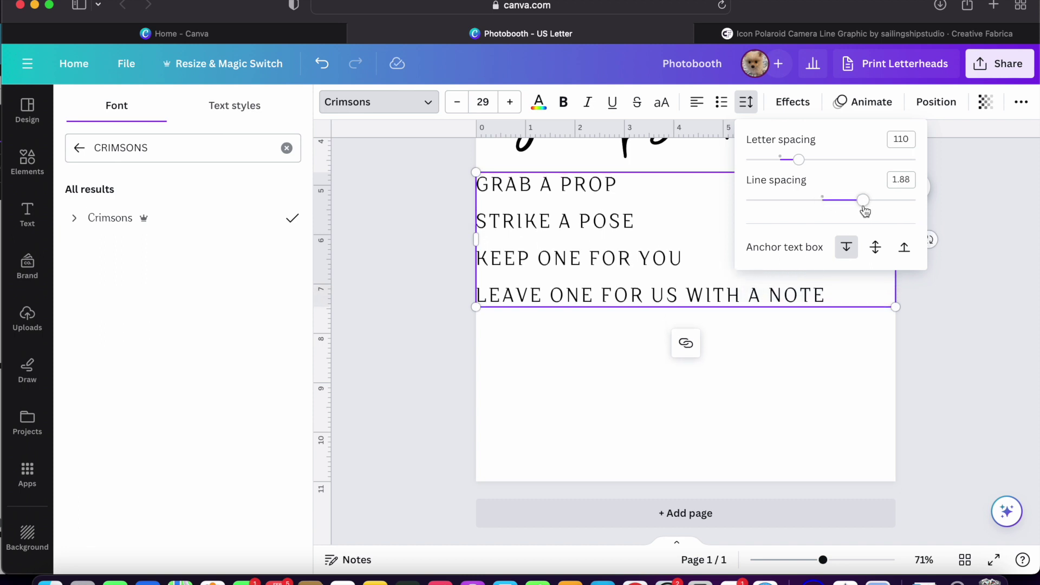
Move the instruction block lower and inward on the page, leaving a gap beneath "scrapbook" and a margin before the lines.
click(698, 417)
drag(666, 288, 720, 309)
click(510, 325)
Add a new text box, place it below the instruction lines and replace its placeholder text with "Mr & Mrs".
scroll(509, 325, up, 2)
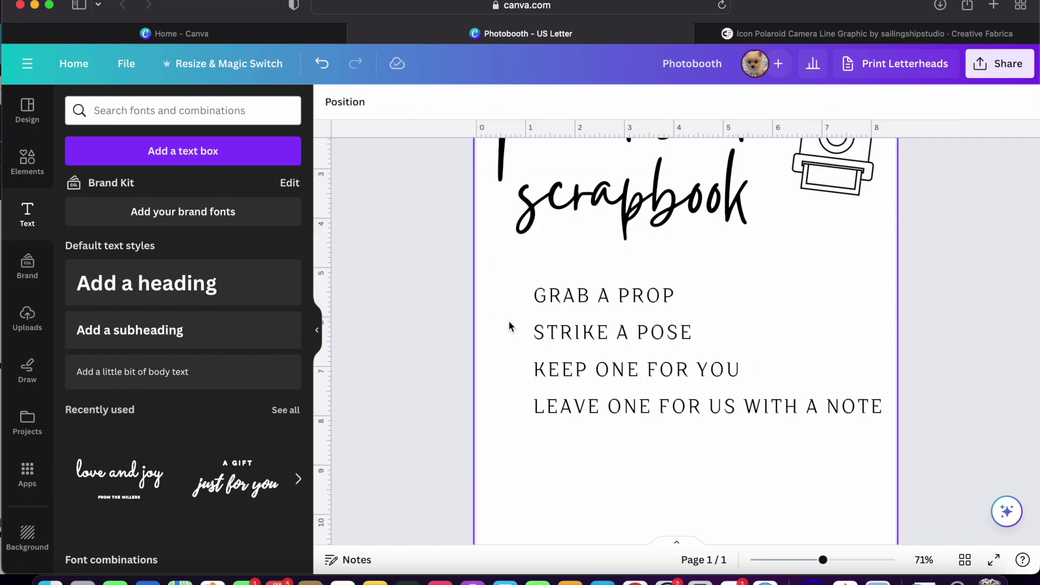
click(281, 160)
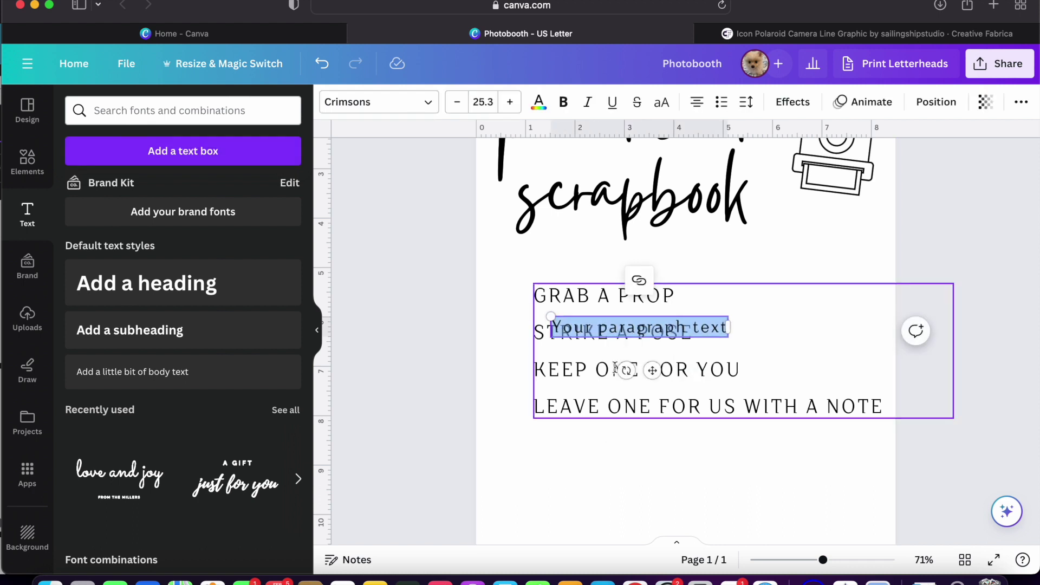
click(611, 470)
drag(627, 322, 645, 463)
double_click(645, 461)
text(M)
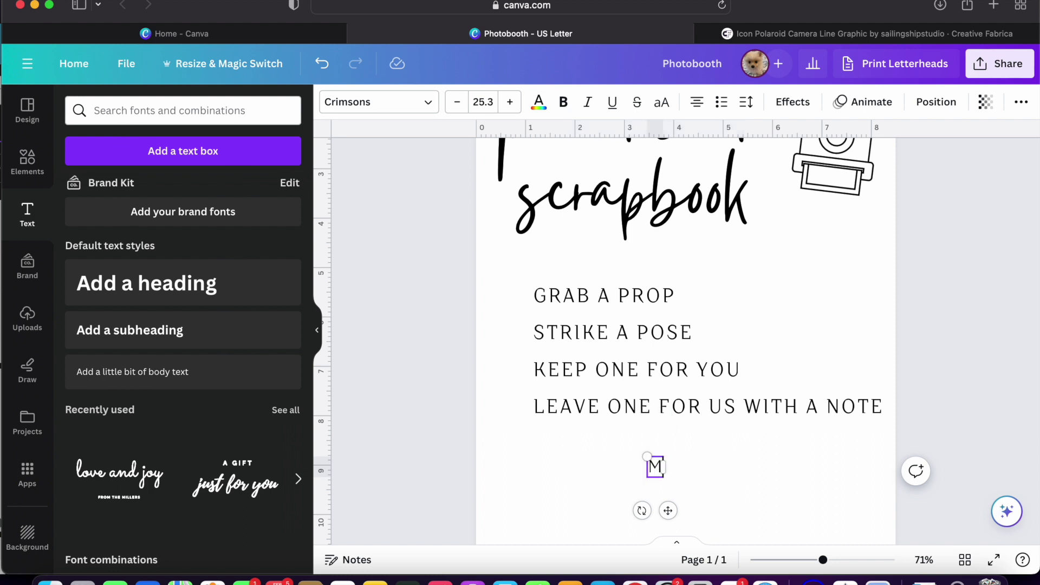
text(r & Mrs)
Change the font of the "Mr & Mrs" text to Gistesy.
drag(694, 467, 615, 455)
click(380, 111)
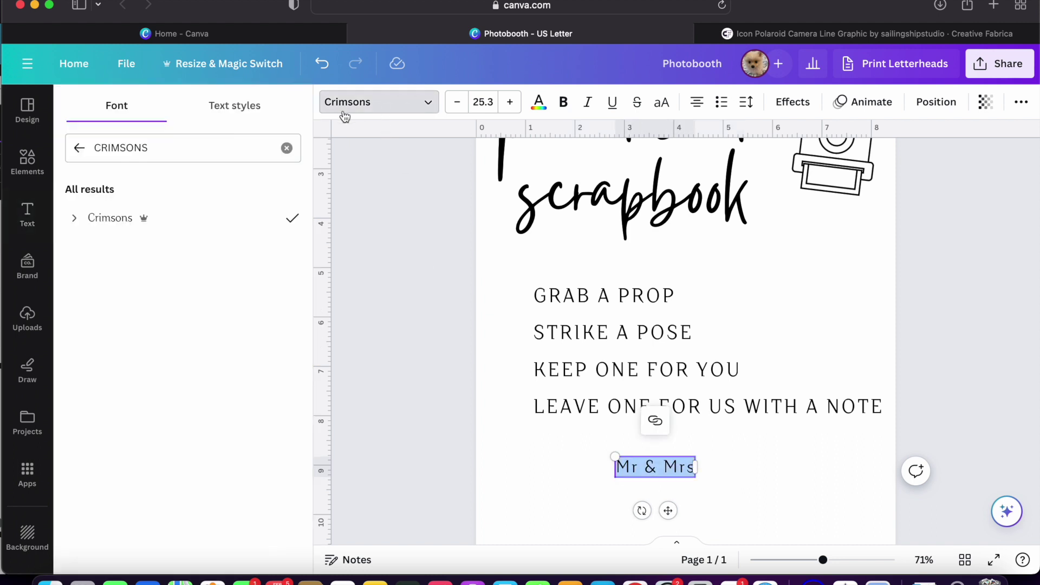
click(287, 148)
text(gistesy)
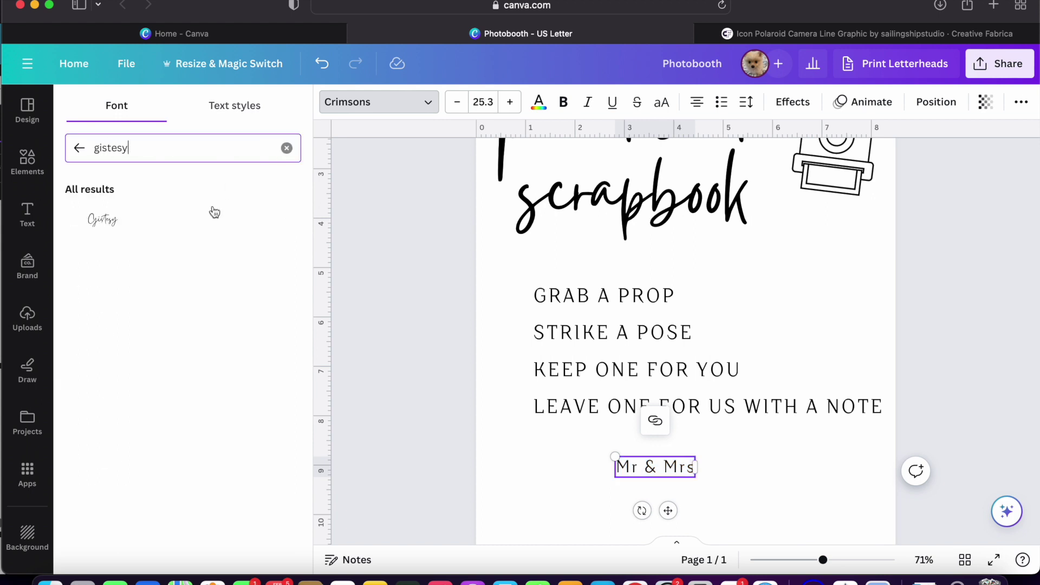
click(211, 217)
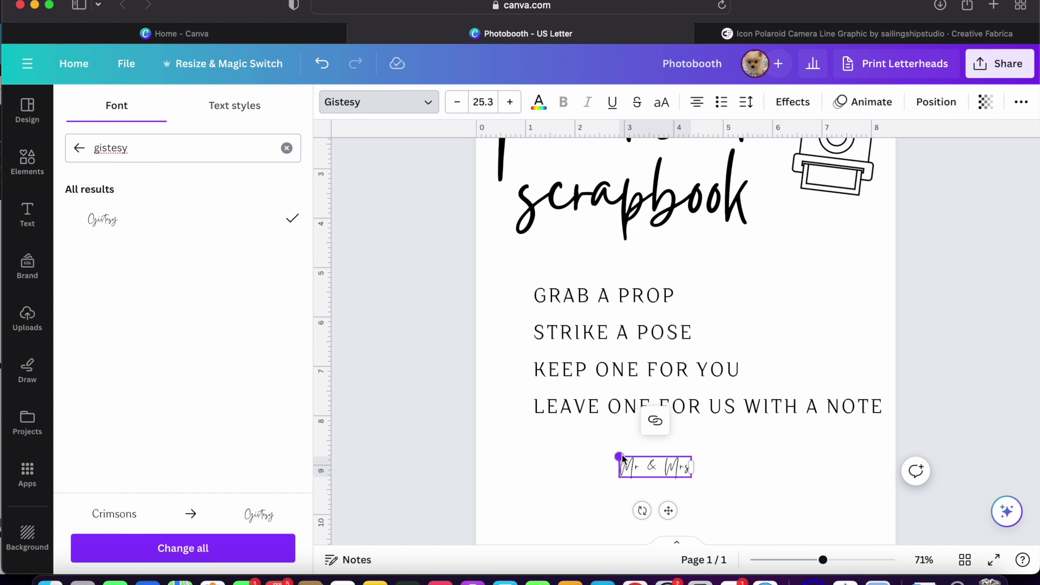
Set the "Mr & Mrs" text to size 87 and center it horizontally on the page below the instruction lines.
click(492, 102)
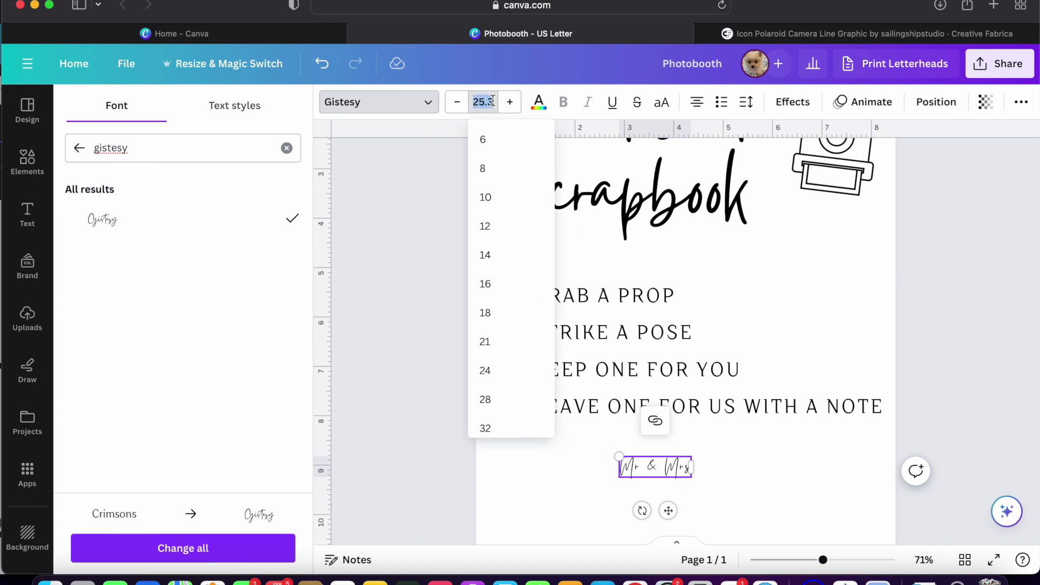
text(87)
key(Return)
click(466, 463)
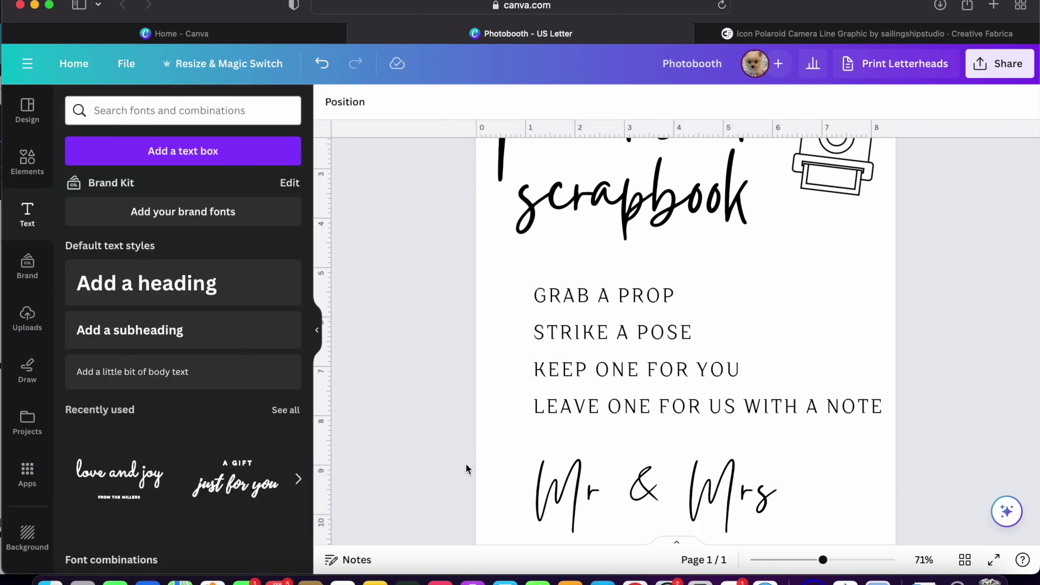
scroll(542, 460, down, 1)
drag(582, 443, 611, 443)
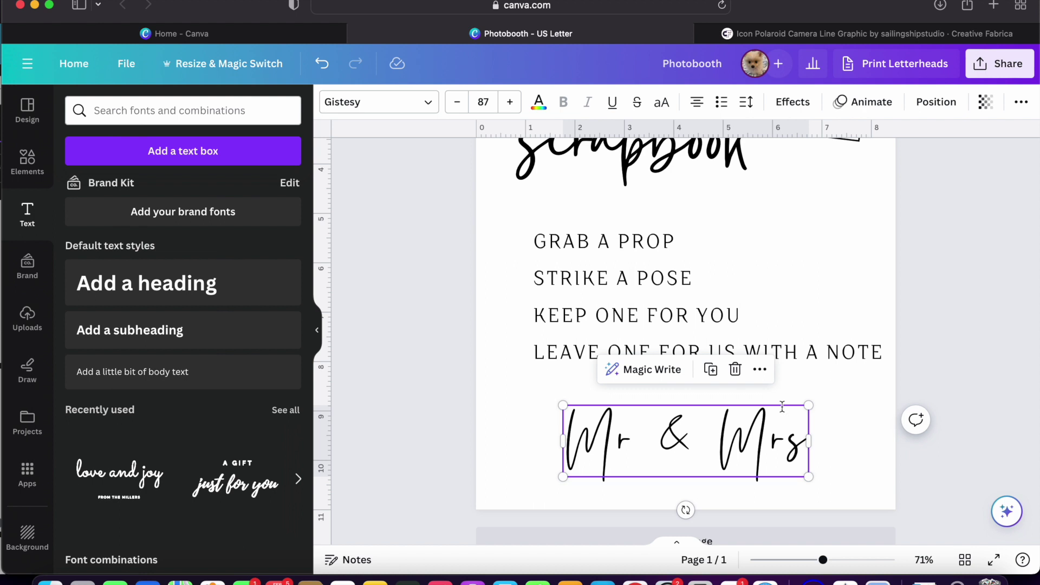
Set the letter spacing of "Mr & Mrs" to 0 and its line spacing to 1.4.
click(750, 102)
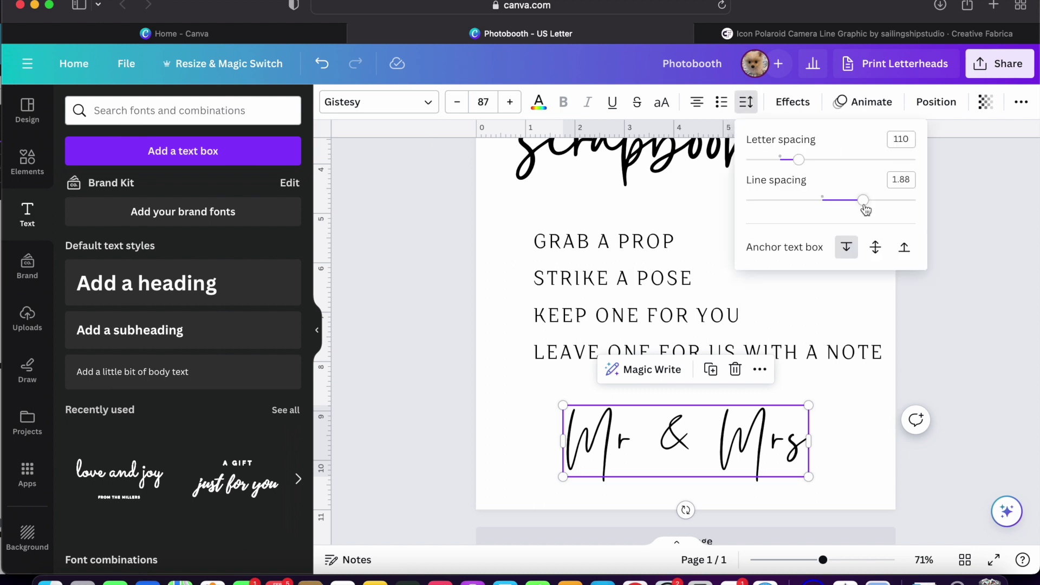
drag(799, 163, 780, 164)
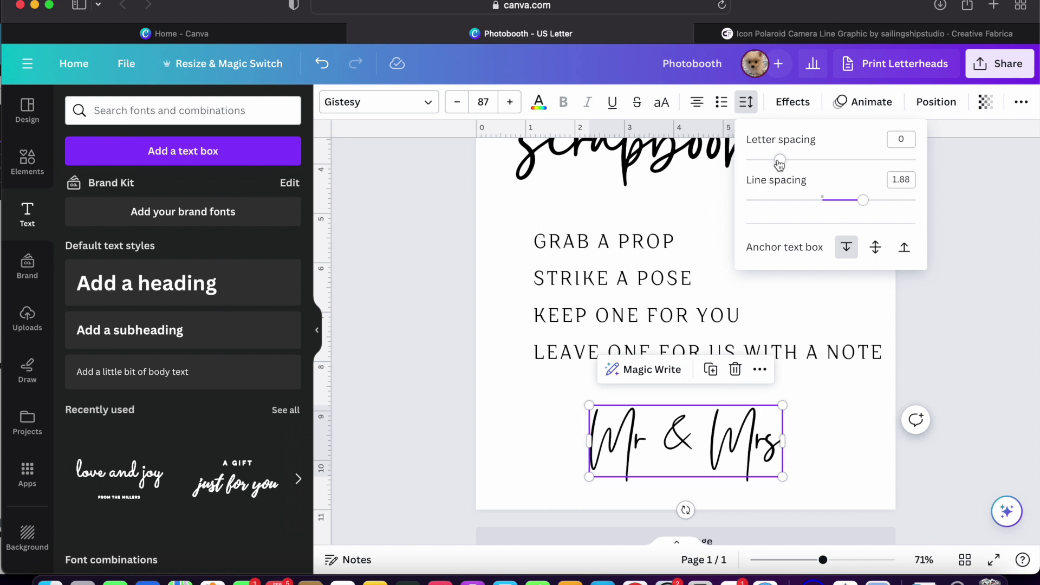
drag(859, 208, 824, 210)
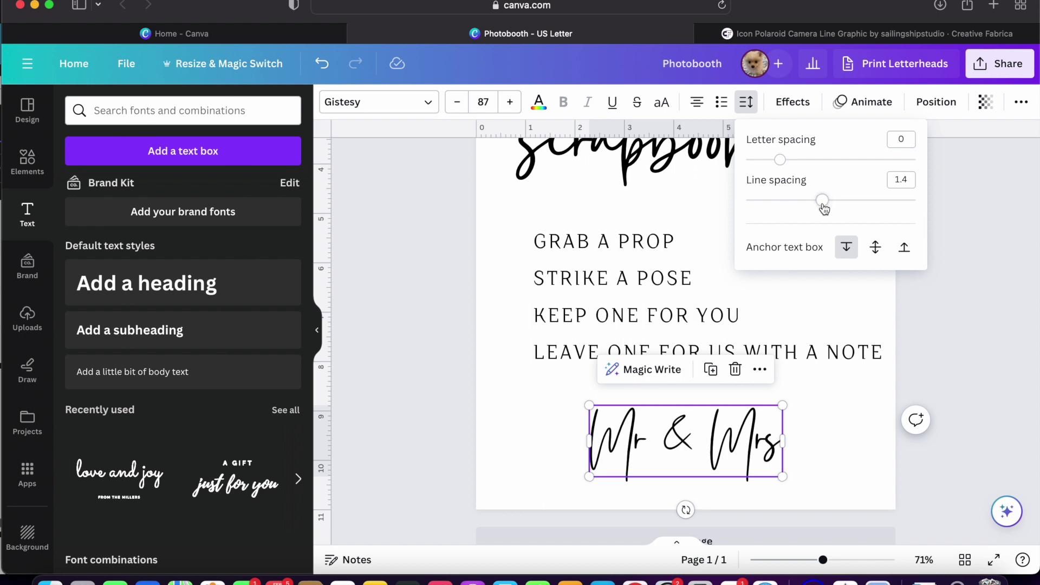
click(866, 402)
Insert a heart shape, shrink it to about the height of a text line and place it just before "GRAB A PROP".
scroll(867, 402, up, 2)
ctrl+scroll(866, 402, down, 3)
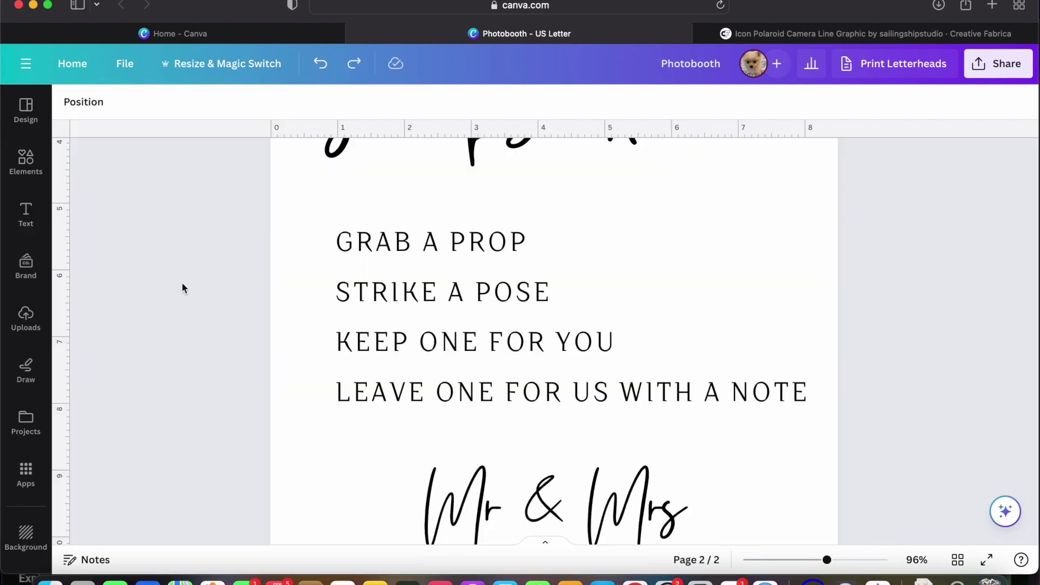
click(23, 162)
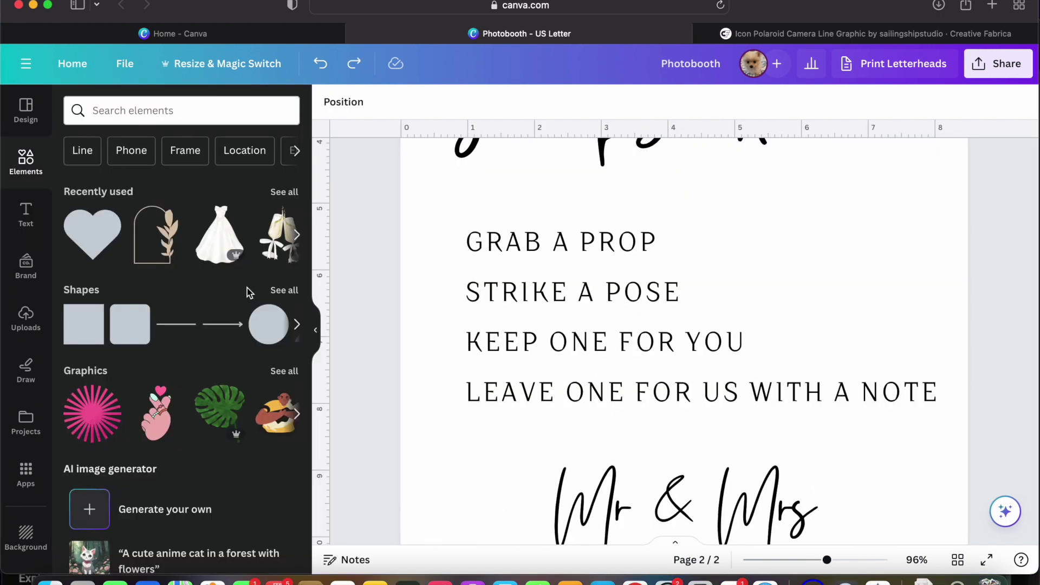
click(277, 299)
scroll(140, 332, down, 6)
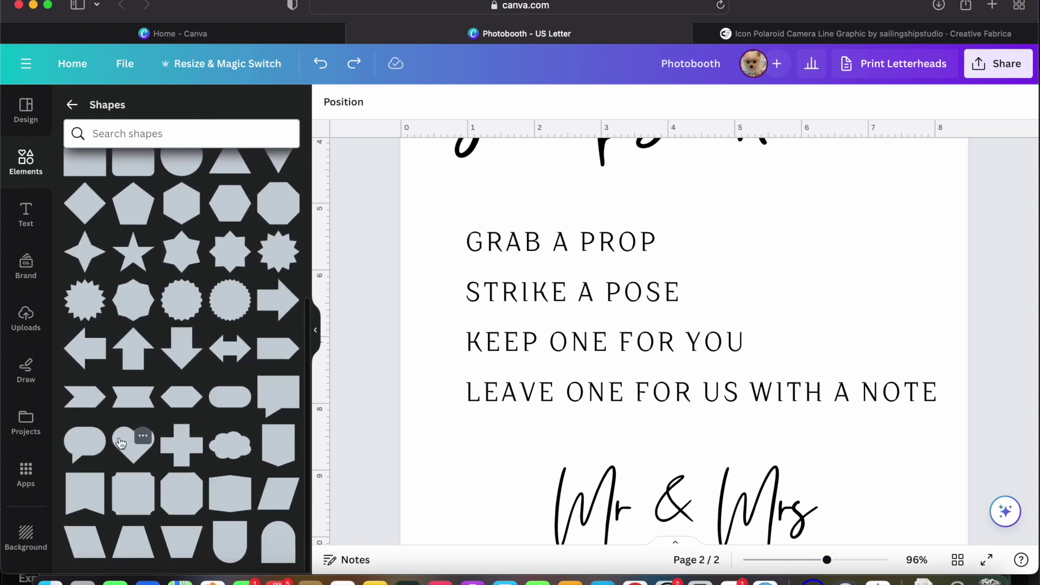
click(121, 444)
drag(710, 250, 507, 293)
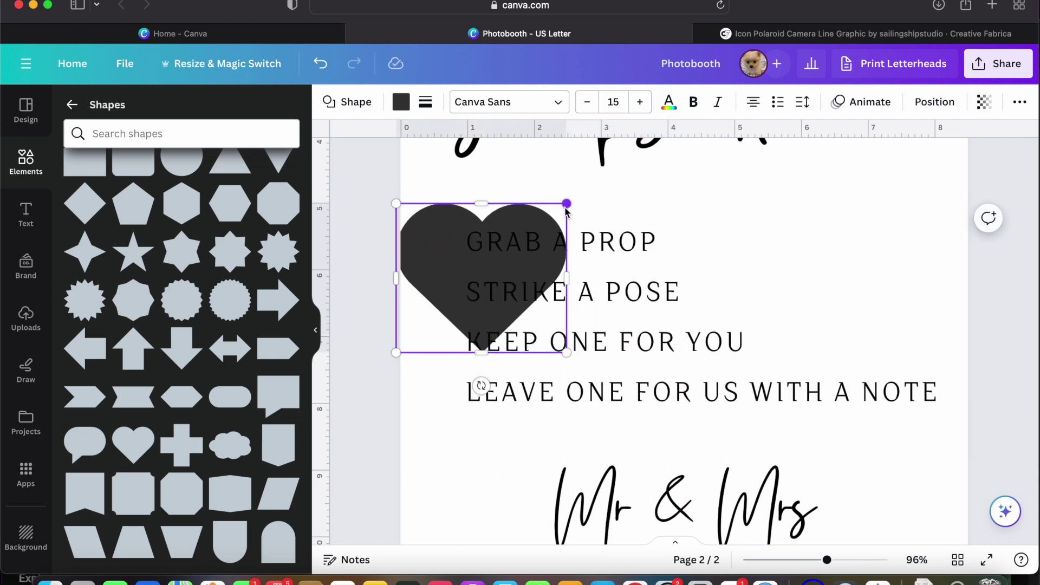
drag(565, 211, 463, 229)
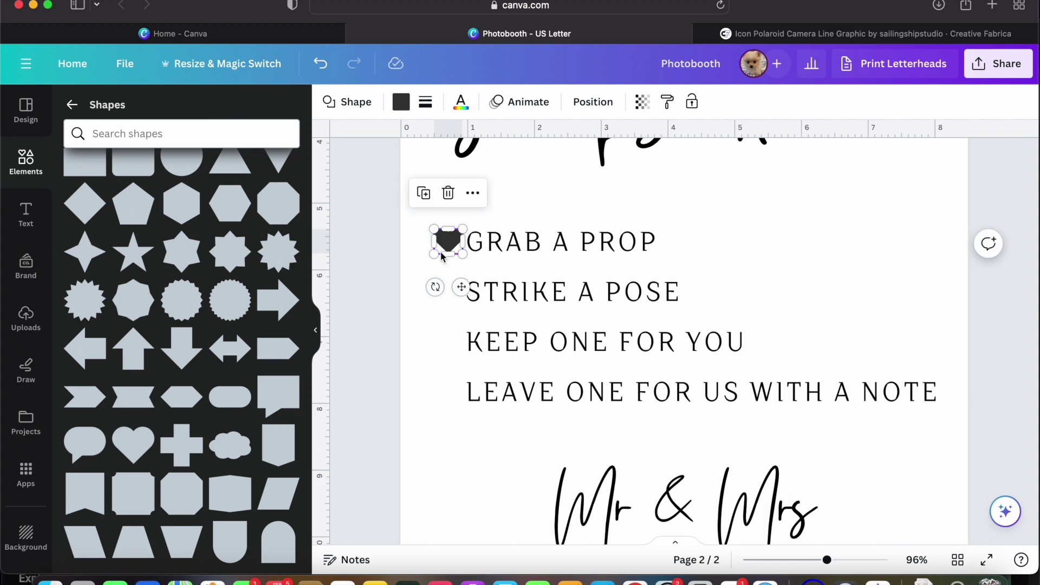
Duplicate the heart twice and place the copies directly below it, before "STRIKE A POSE" and "KEEP ONE FOR YOU".
click(412, 285)
click(442, 245)
key(super+d)
drag(458, 252, 448, 293)
click(448, 241)
key(super+d)
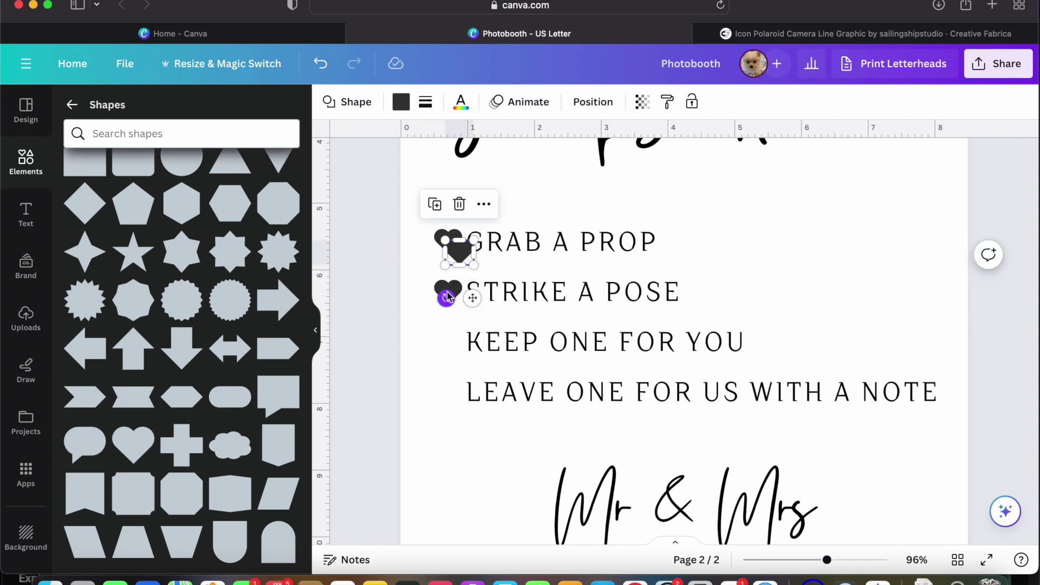
drag(458, 251, 447, 346)
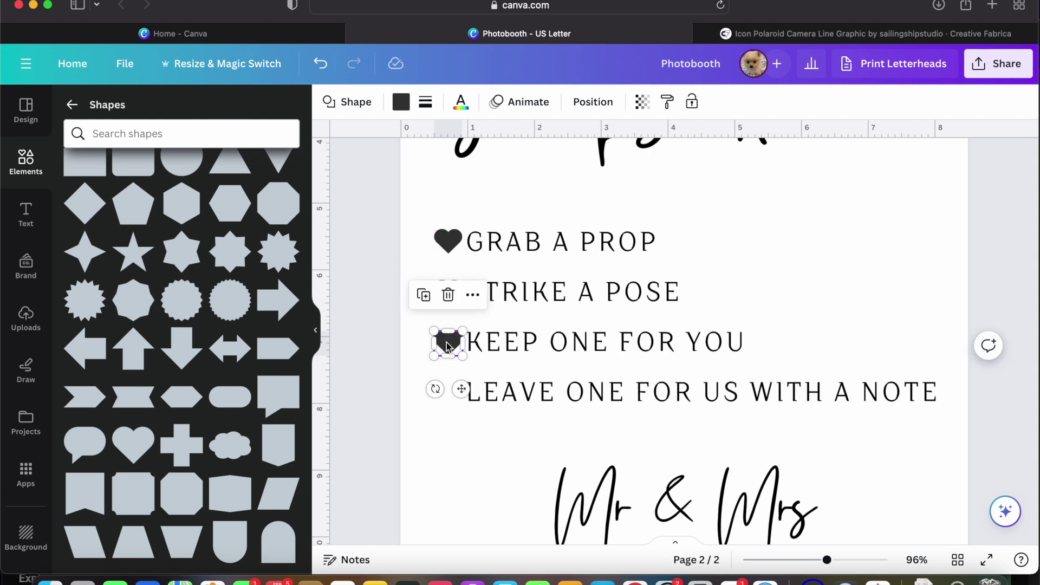
Duplicate the heart once more and align the copy with the others, before "LEAVE ONE FOR US WITH A NOTE".
click(447, 241)
key(super+d)
drag(456, 260, 443, 394)
click(470, 482)
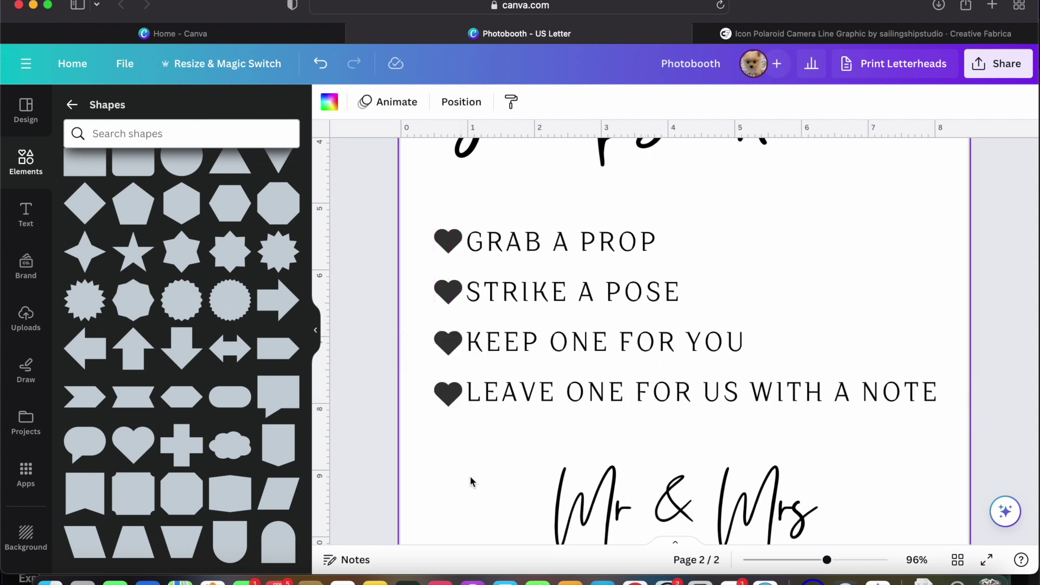
click(445, 395)
drag(447, 394, 447, 394)
click(470, 471)
Duplicate the page and delete the hearts, instruction lines and "Mr & Mrs" from the copy, keeping only the title and camera.
scroll(470, 471, down, 5)
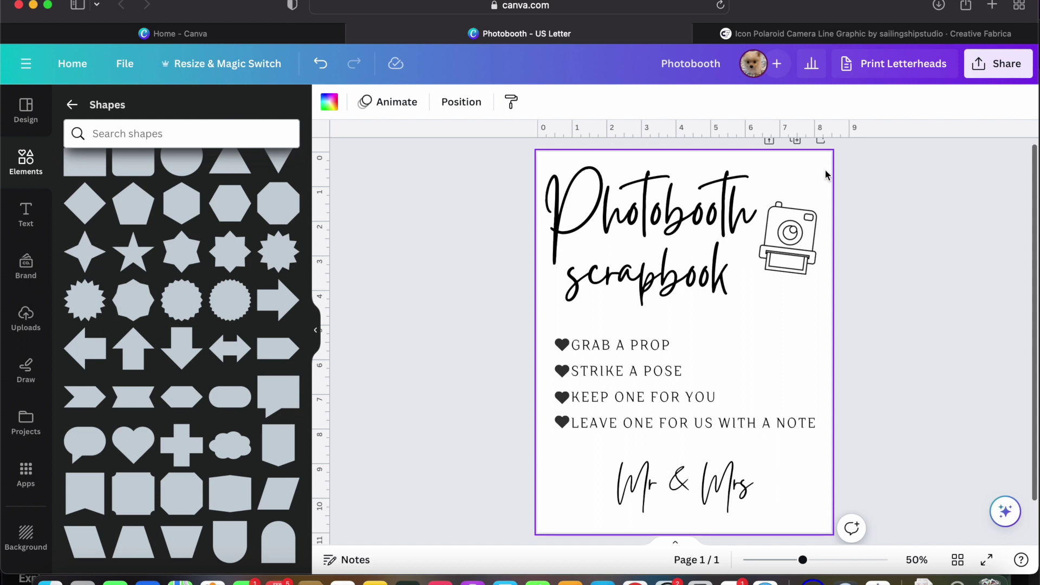
click(795, 142)
drag(516, 348, 824, 515)
key(Delete)
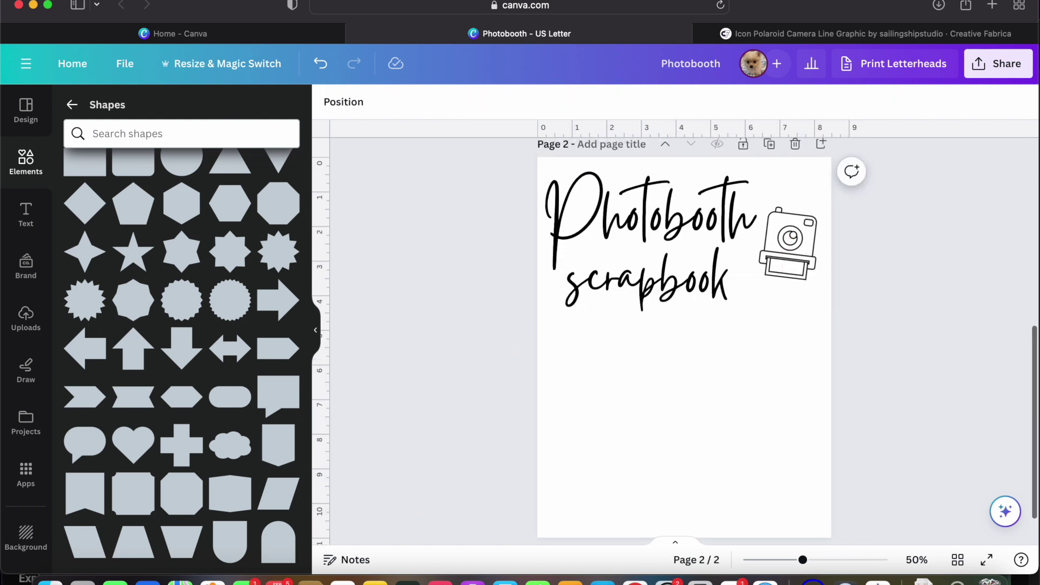
Delete the "Photobooth scrapbook" title and the camera icon from page 1, keeping the lower half of the design.
scroll(518, 338, up, 10)
drag(507, 219, 874, 323)
key(Delete)
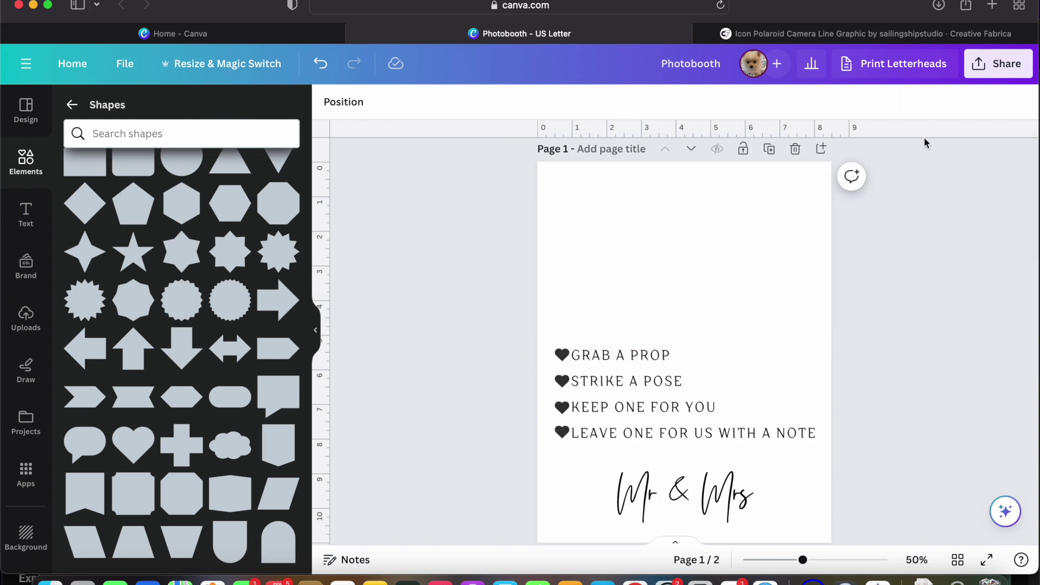
Download both pages as PNG files with a transparent background.
click(994, 65)
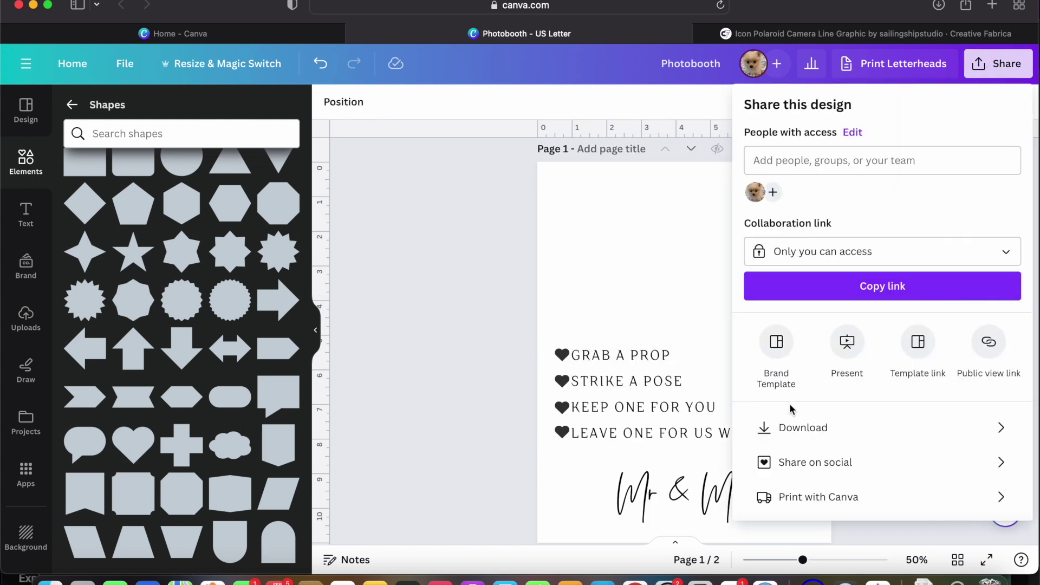
click(795, 428)
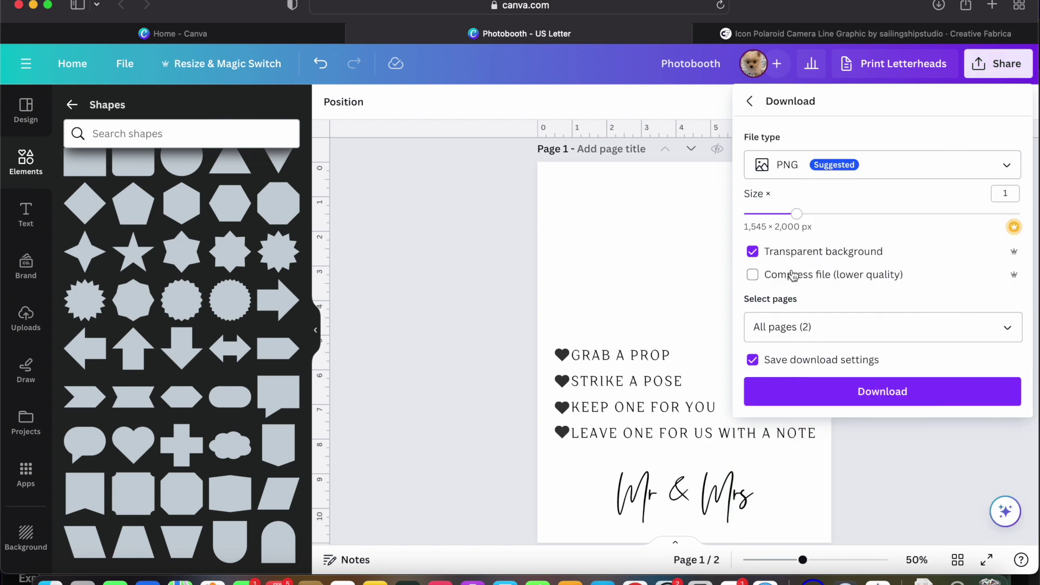
click(794, 393)
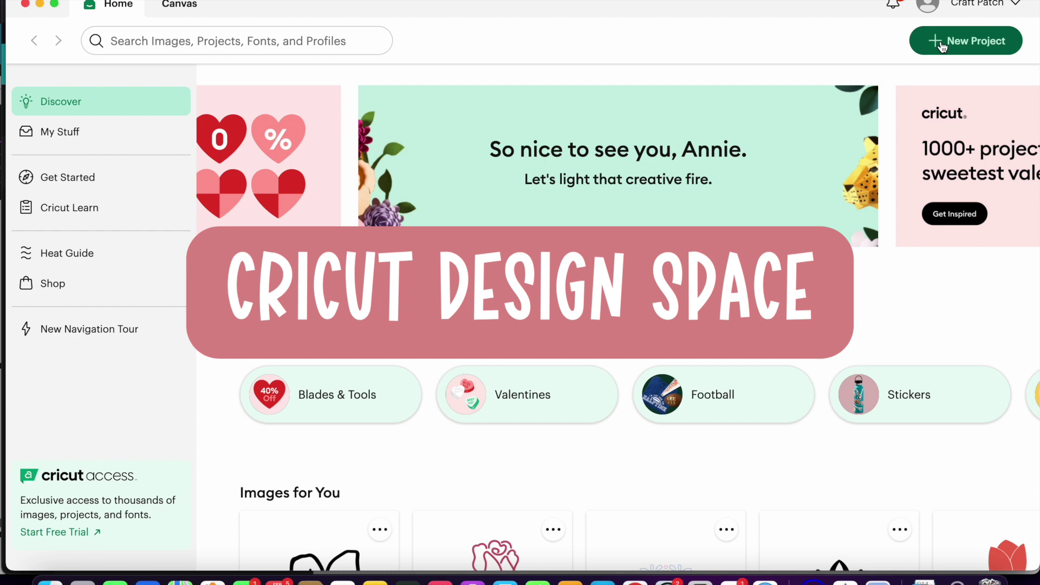
Switch to Cricut Design Space and start a new project.
click(942, 43)
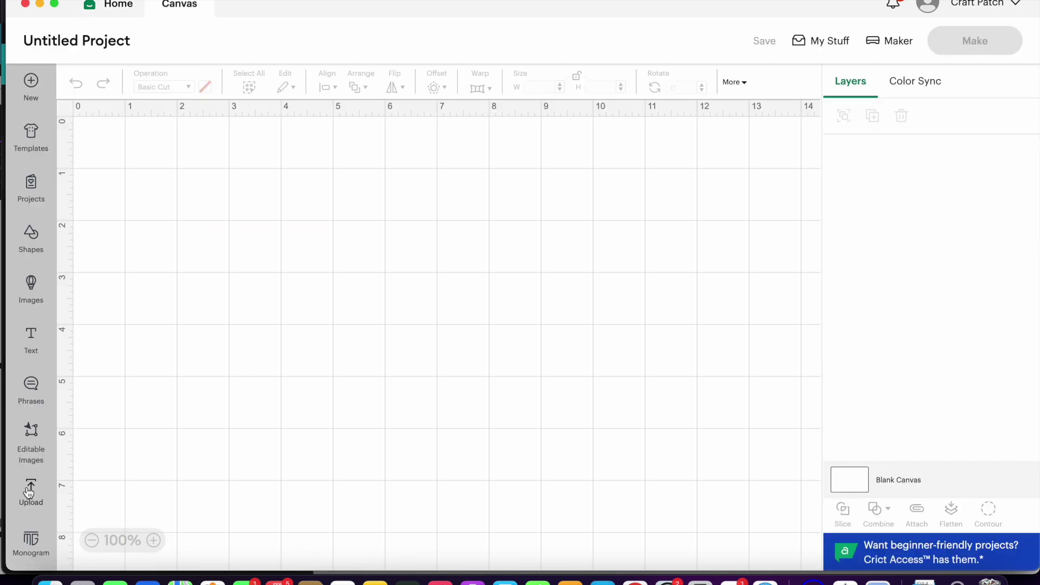
Upload 1.png from the Photobooth folder as a complex image and save it as a cut image.
click(30, 492)
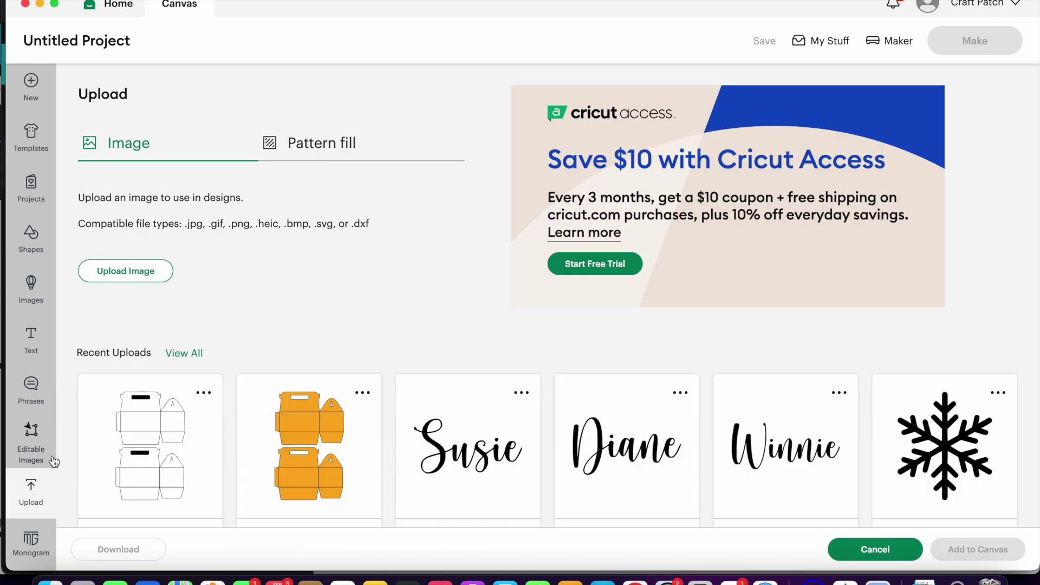
click(106, 278)
click(520, 267)
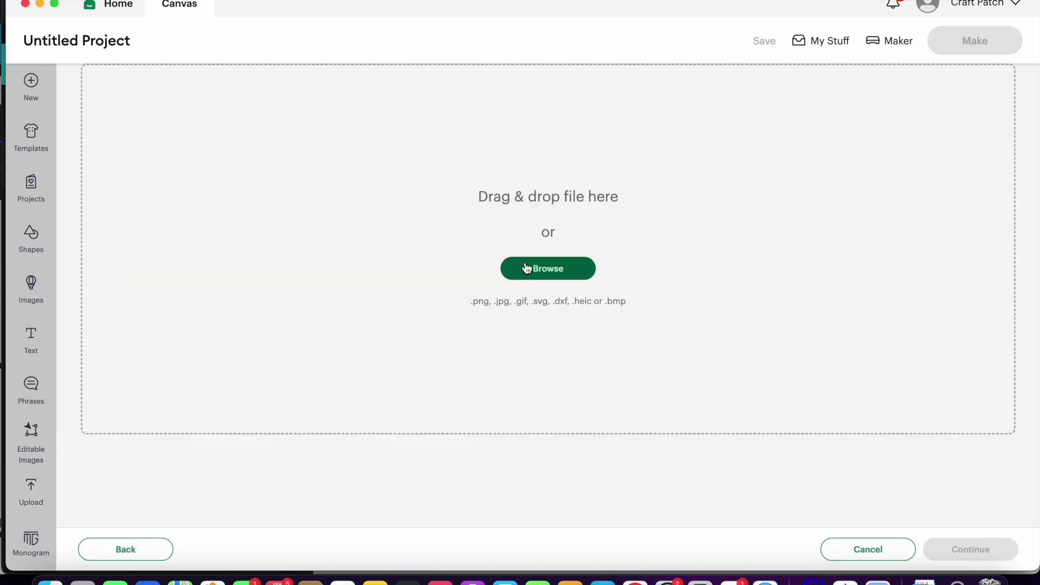
click(400, 212)
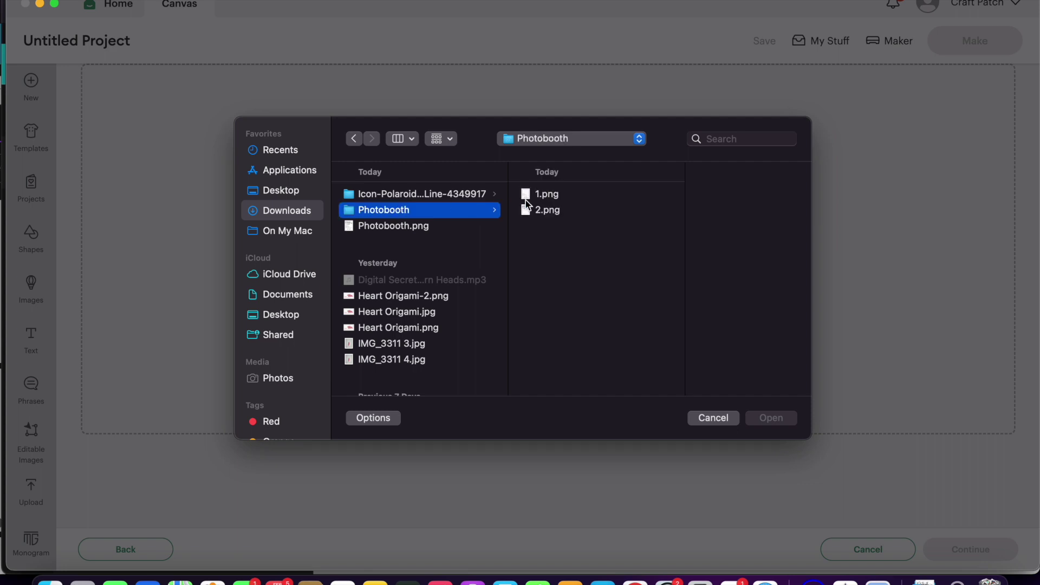
click(540, 195)
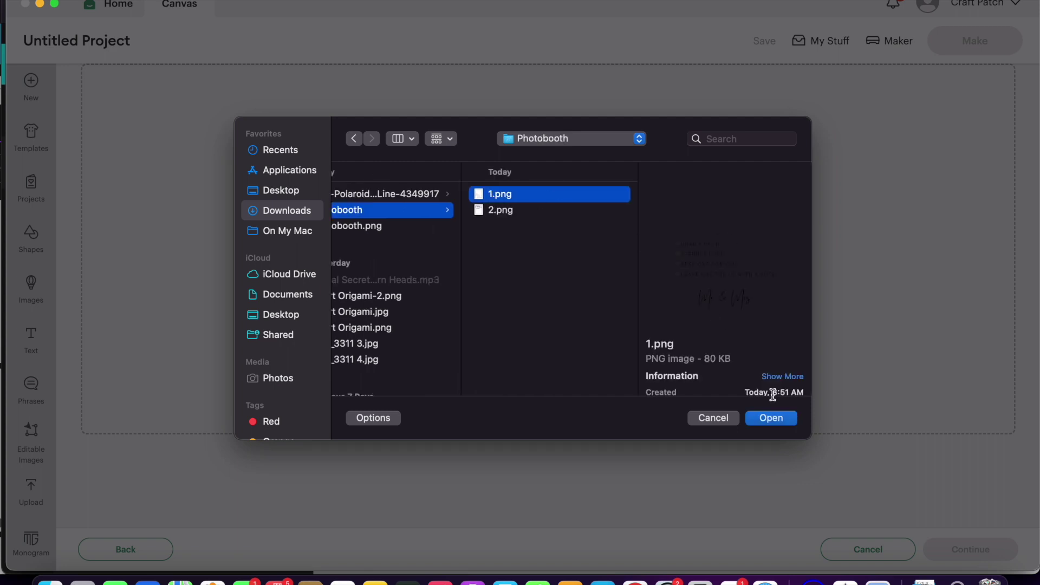
click(766, 418)
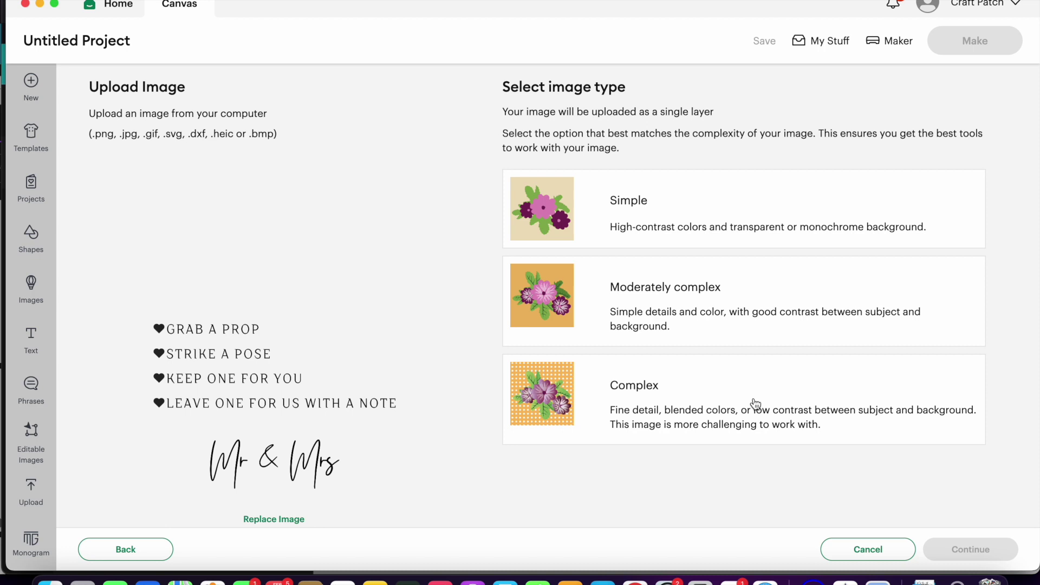
click(832, 442)
click(944, 549)
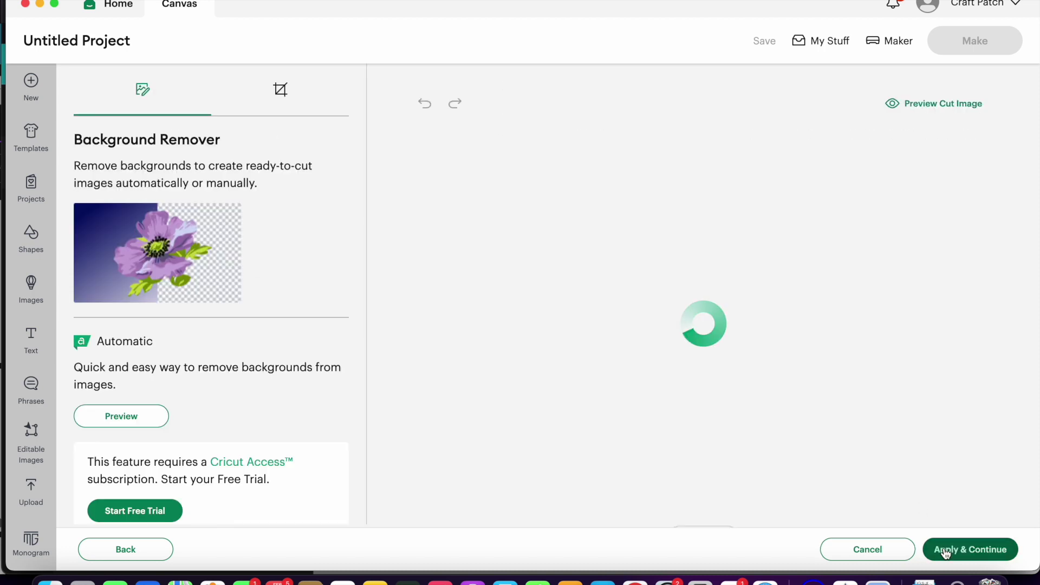
click(944, 549)
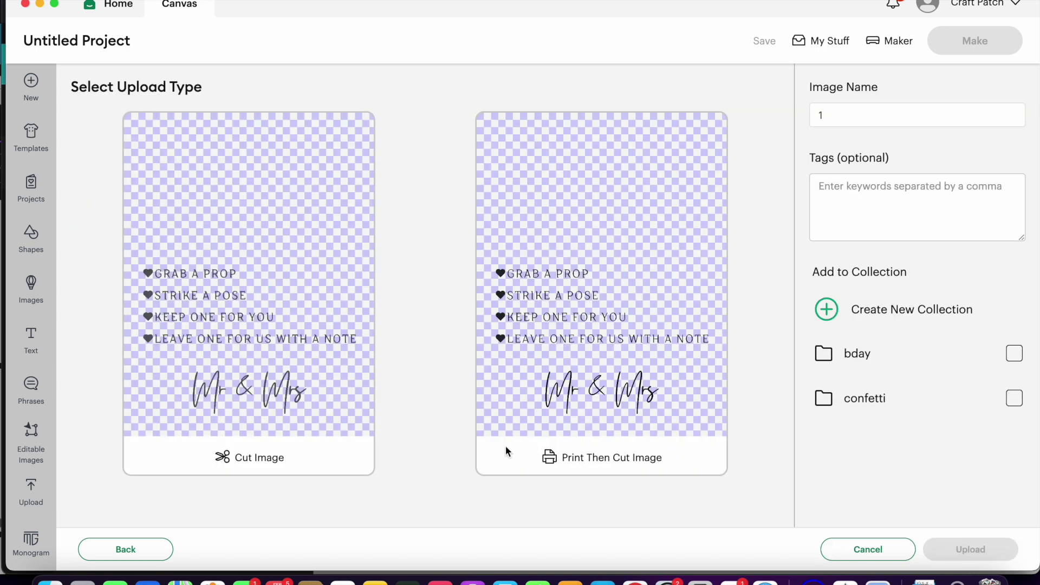
click(353, 399)
click(959, 550)
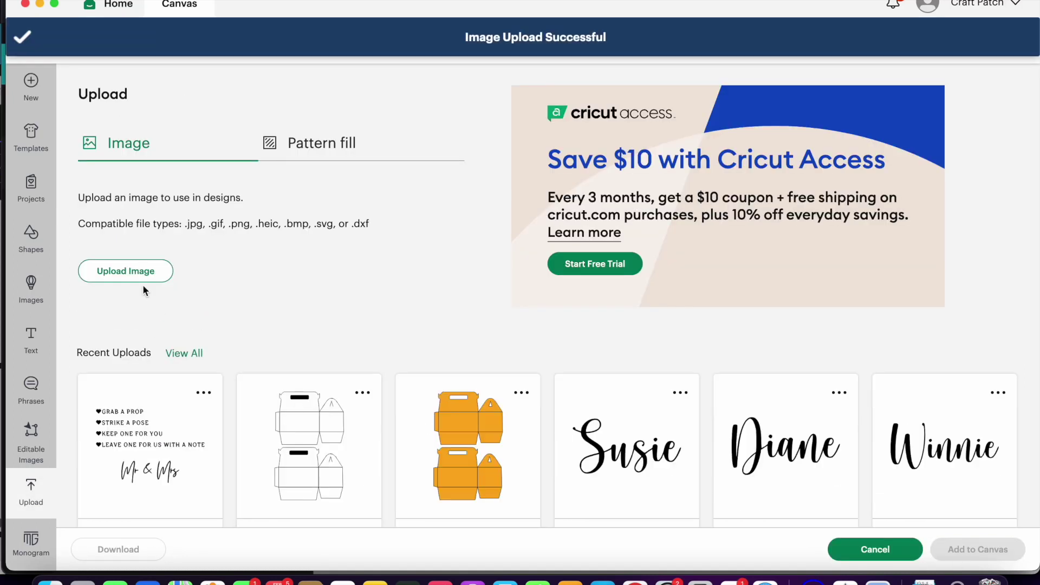
Upload 2.png from the Photobooth folder as a complex image and save it as a cut image.
click(141, 281)
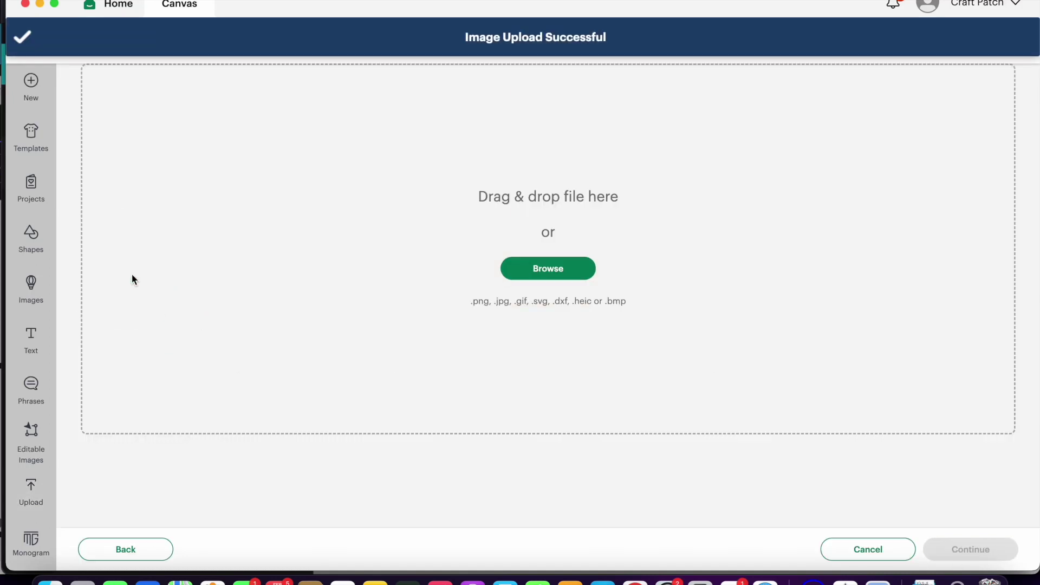
click(532, 269)
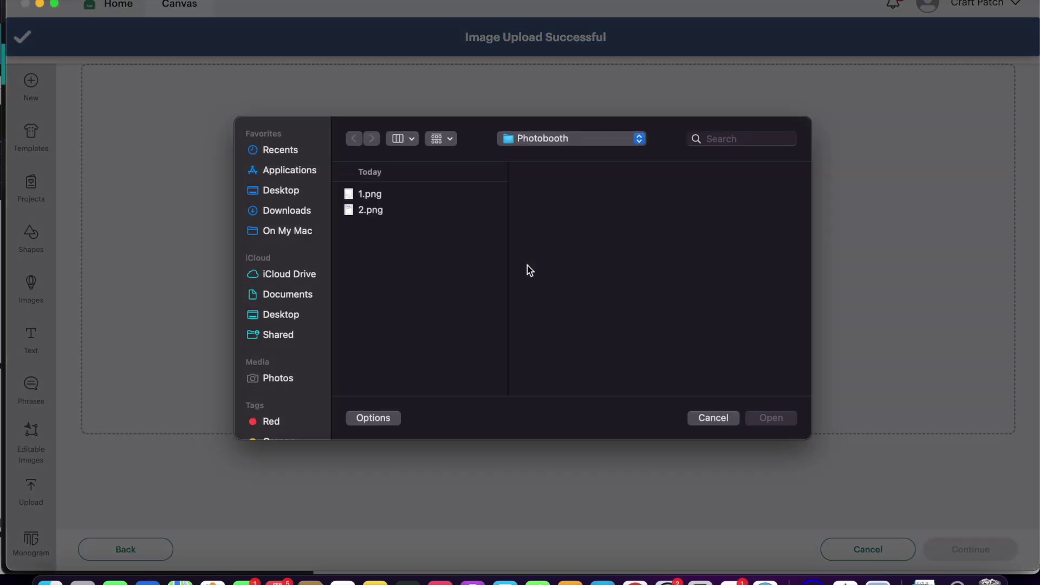
click(458, 214)
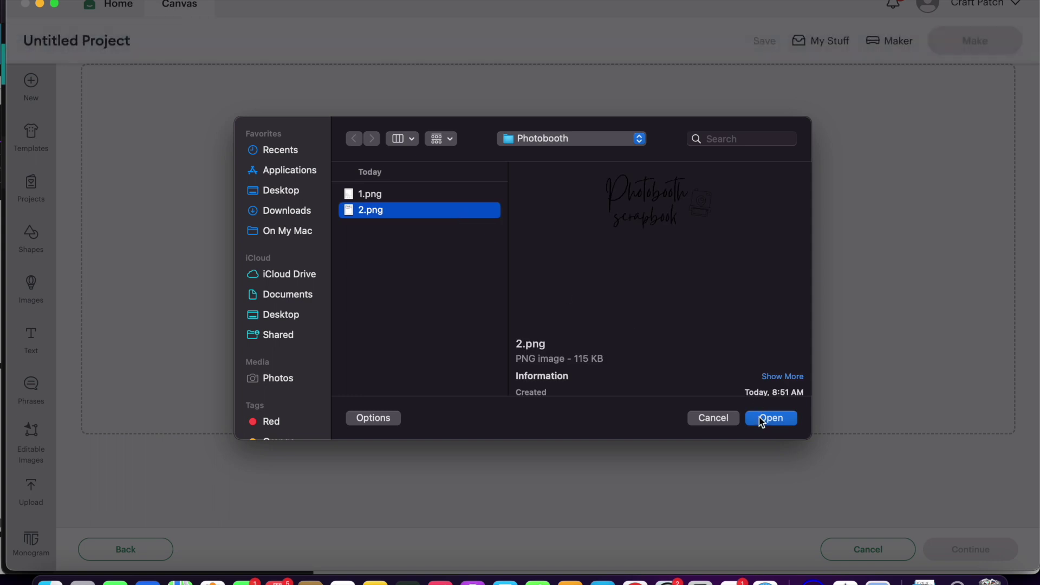
click(762, 421)
click(762, 423)
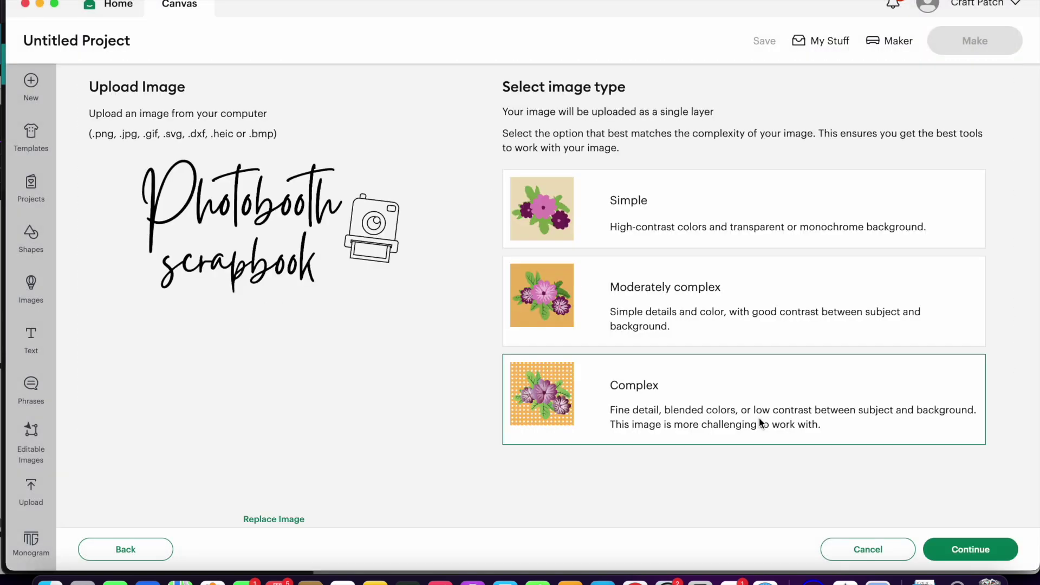
click(949, 550)
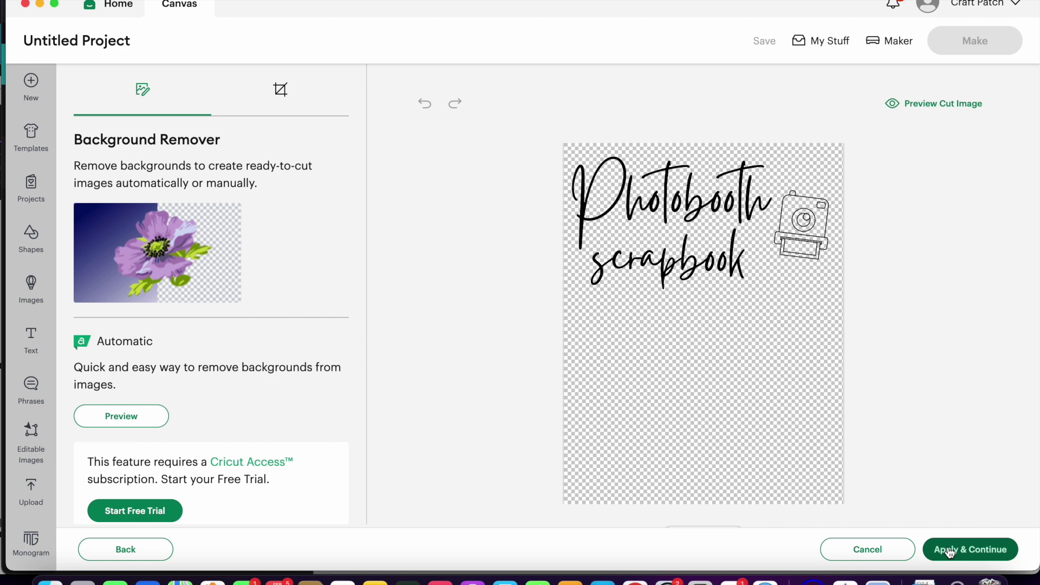
click(949, 551)
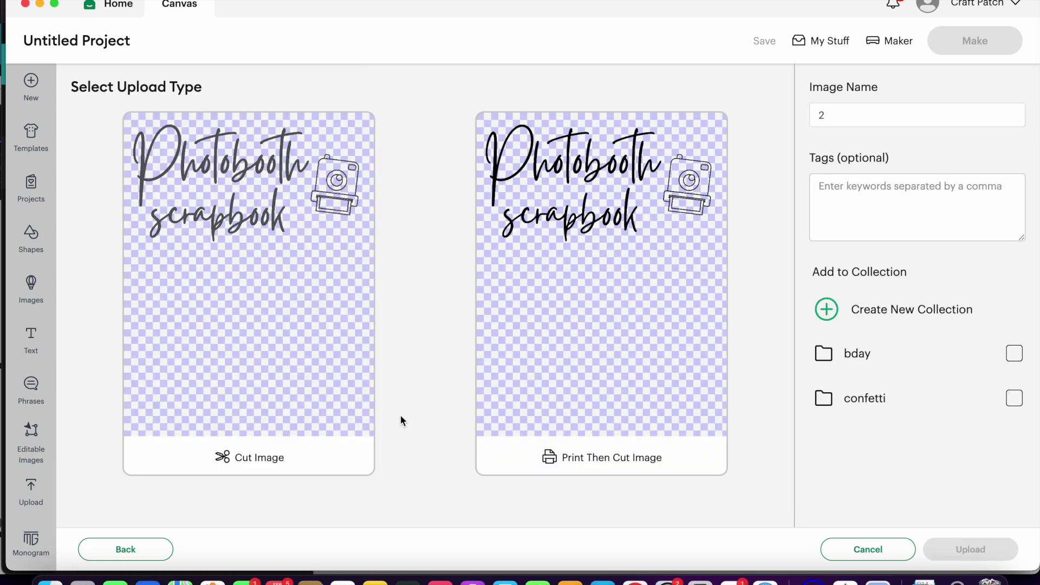
click(323, 385)
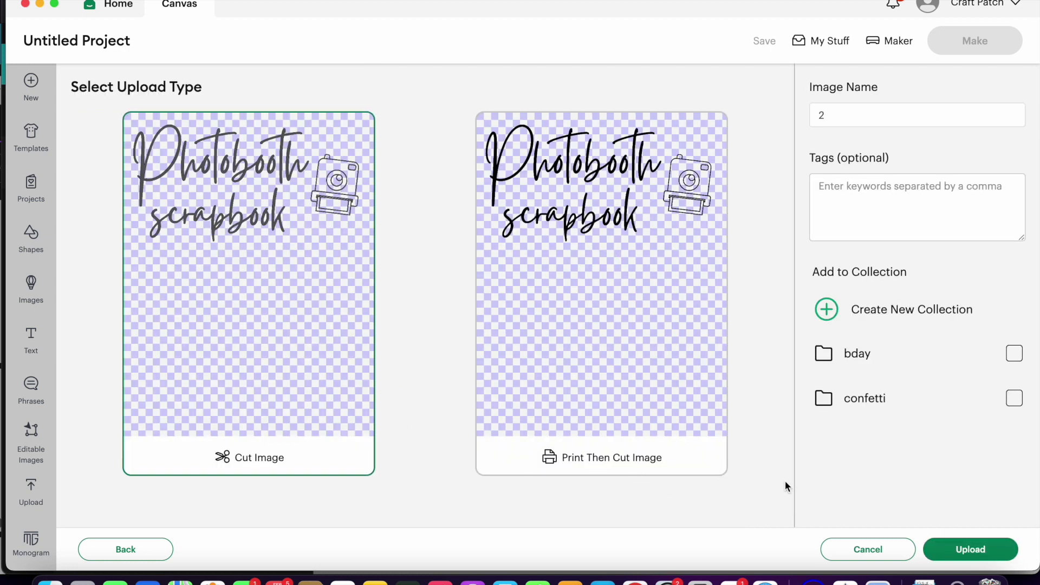
click(946, 550)
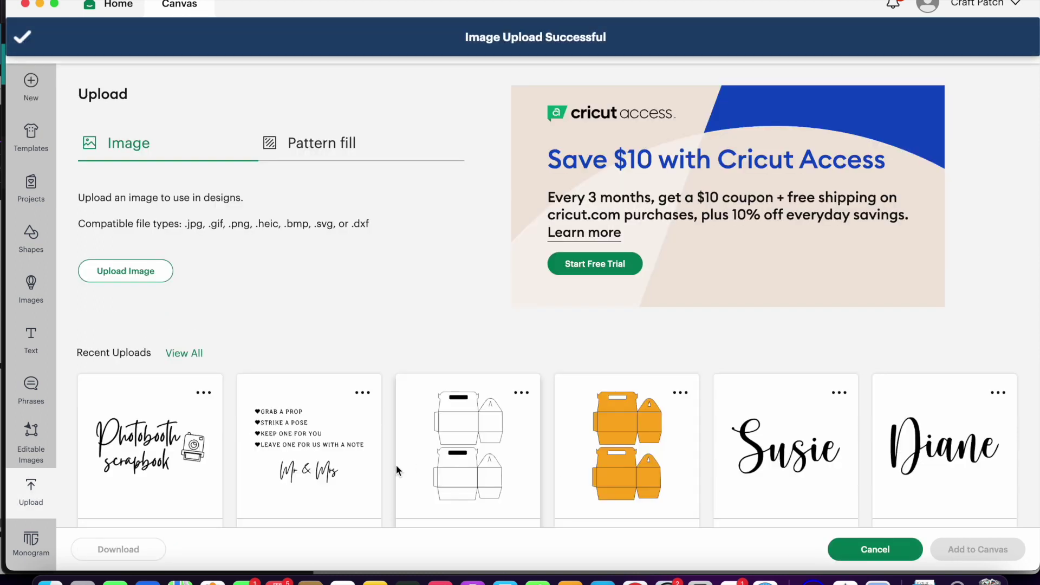
Add both uploaded images, the instruction lines and the "Photobooth scrapbook" title, to the canvas.
click(306, 460)
click(184, 454)
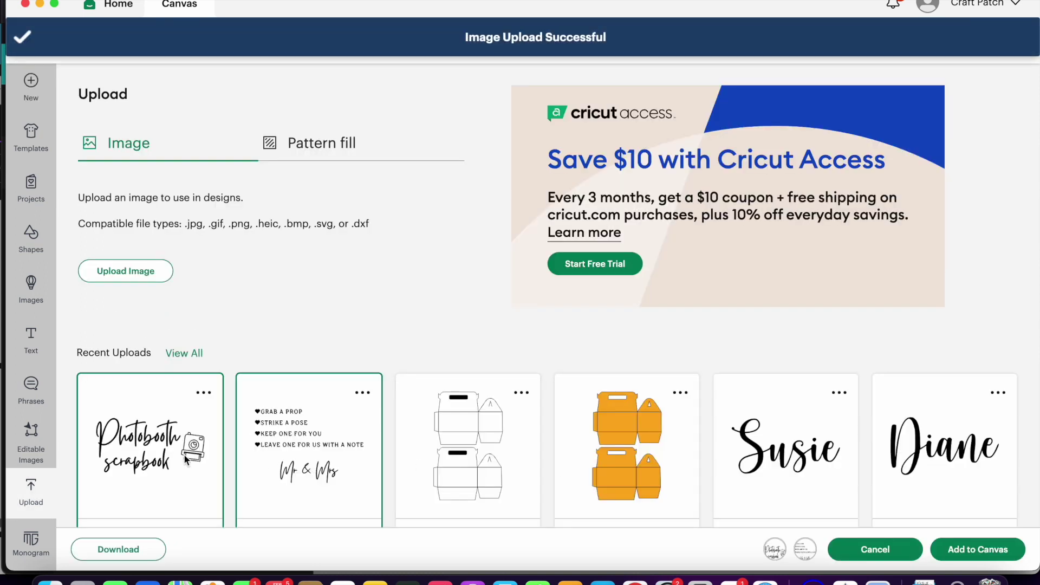
click(978, 552)
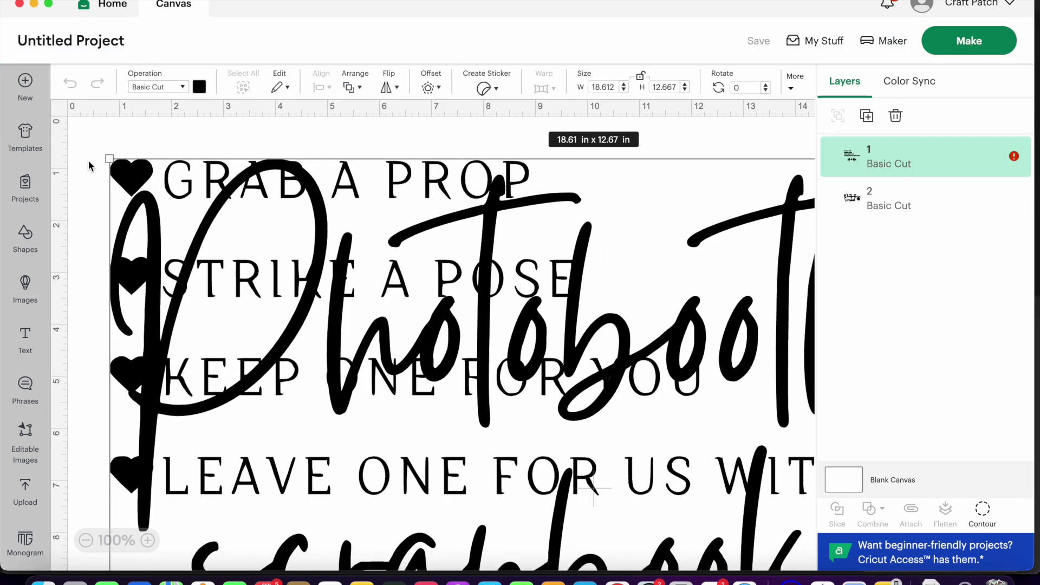
Shrink both images, move the title and camera aside, and place the instructions at the canvas's upper-left at about 11.54 × 7.86 in.
drag(106, 156, 472, 434)
click(347, 364)
drag(98, 162, 408, 311)
drag(504, 366, 270, 185)
drag(174, 131, 433, 263)
click(601, 302)
drag(602, 301, 387, 243)
drag(220, 204, 368, 308)
drag(430, 362, 566, 231)
drag(573, 466, 176, 213)
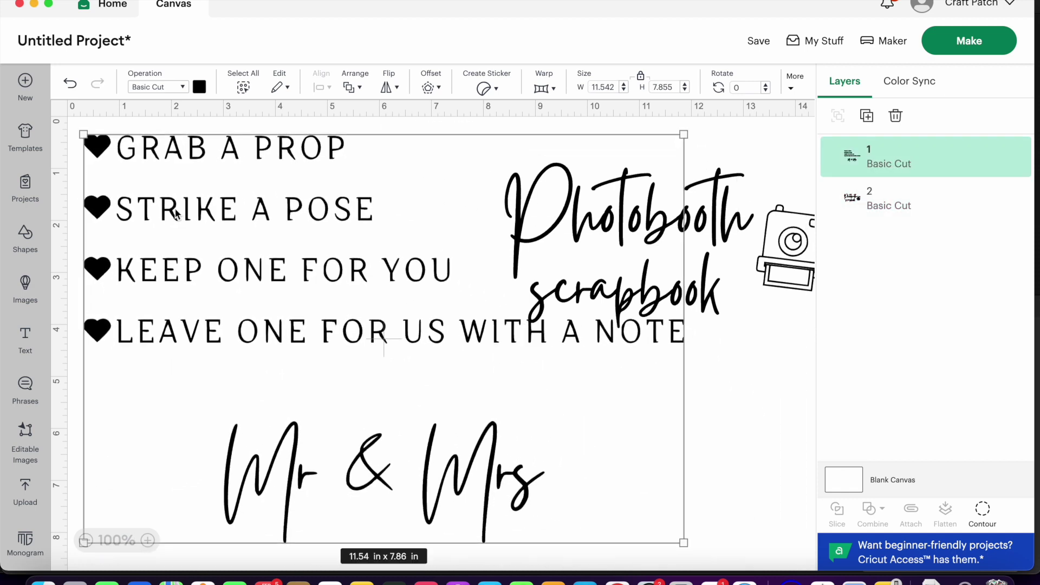
Enlarge the instructions image to about 14.1 × 9.6 in and apply a 0.007 in offset to thicken its lettering.
drag(683, 543, 810, 583)
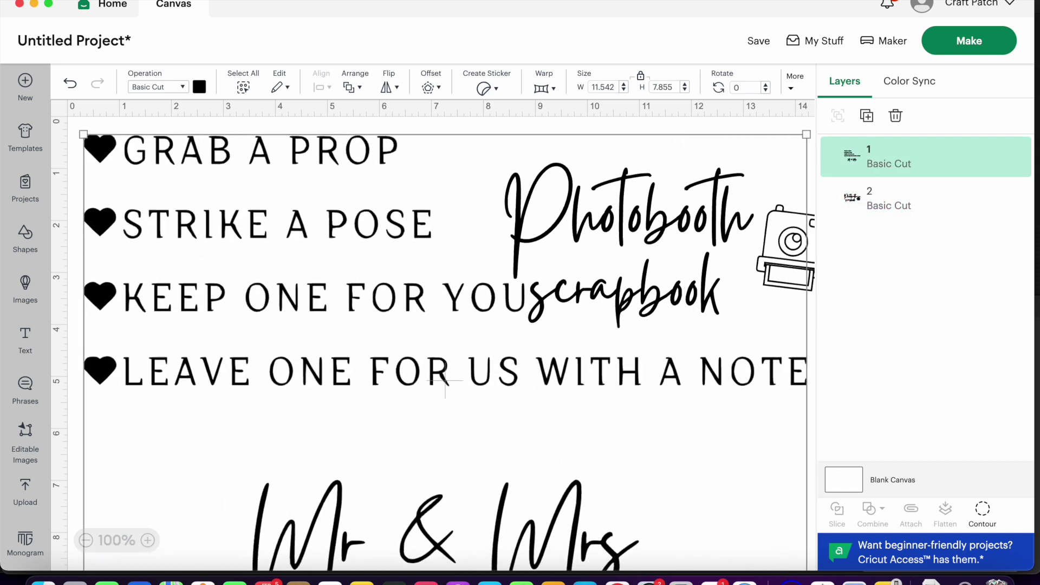
click(432, 88)
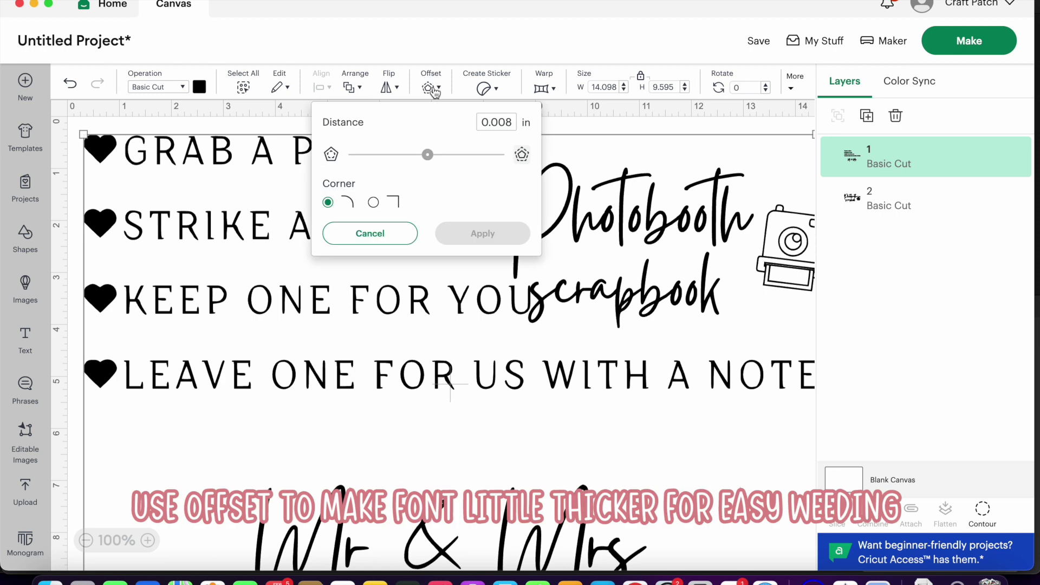
text(0.007)
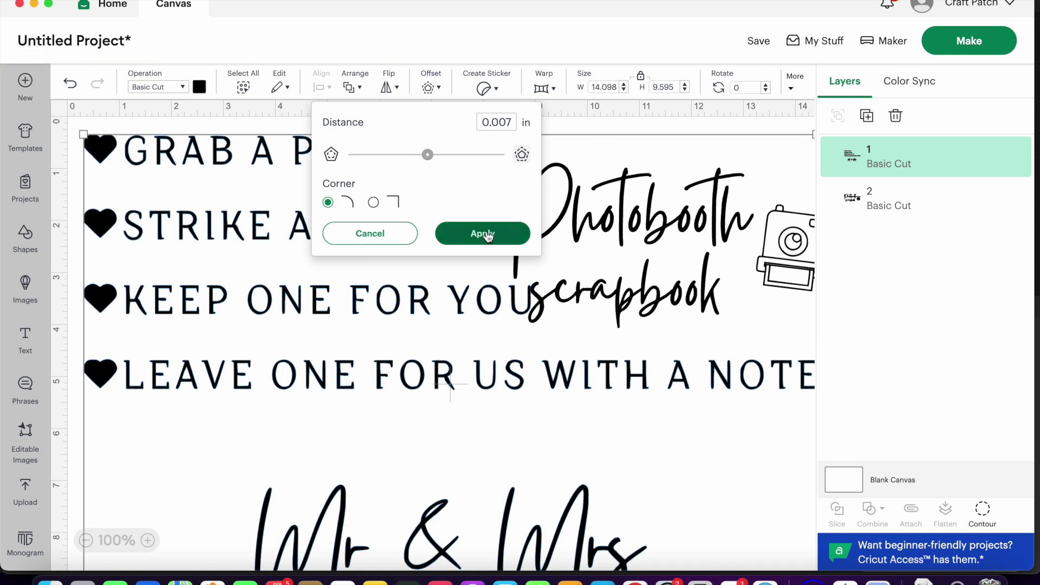
click(489, 236)
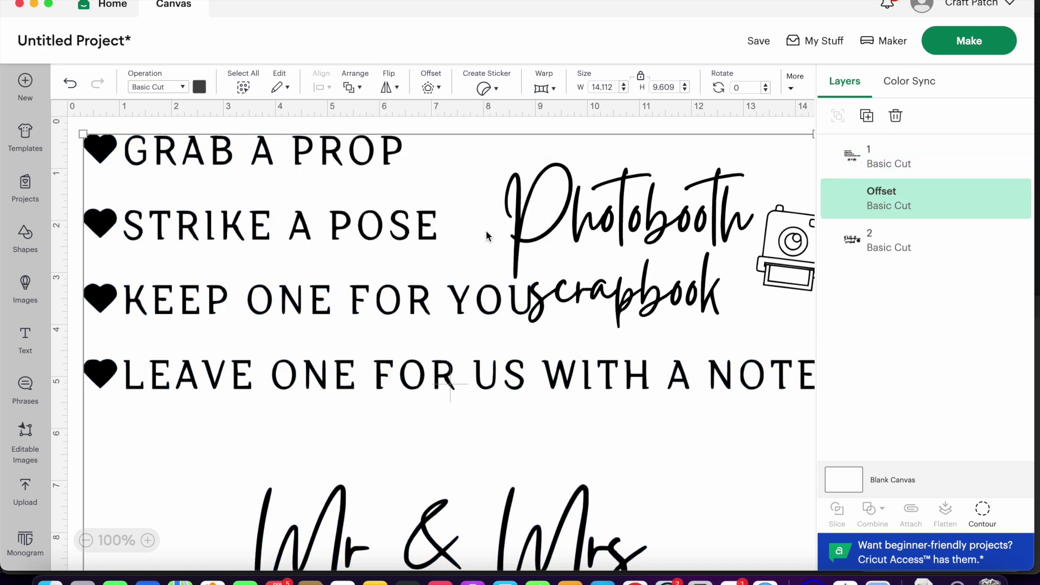
Move the offset copy off the original instructions image and delete the original.
drag(402, 253, 430, 278)
click(360, 137)
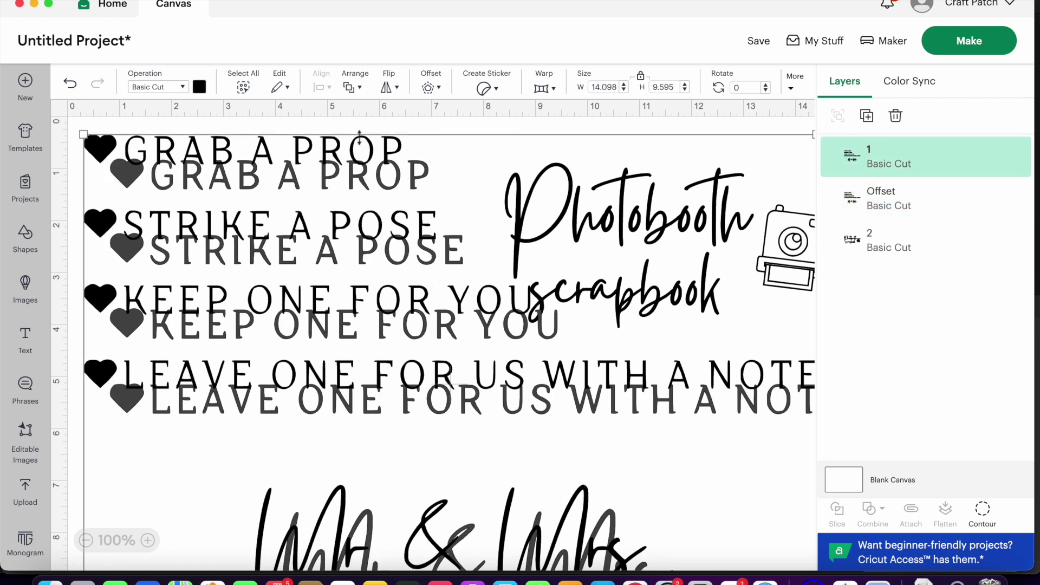
key(Delete)
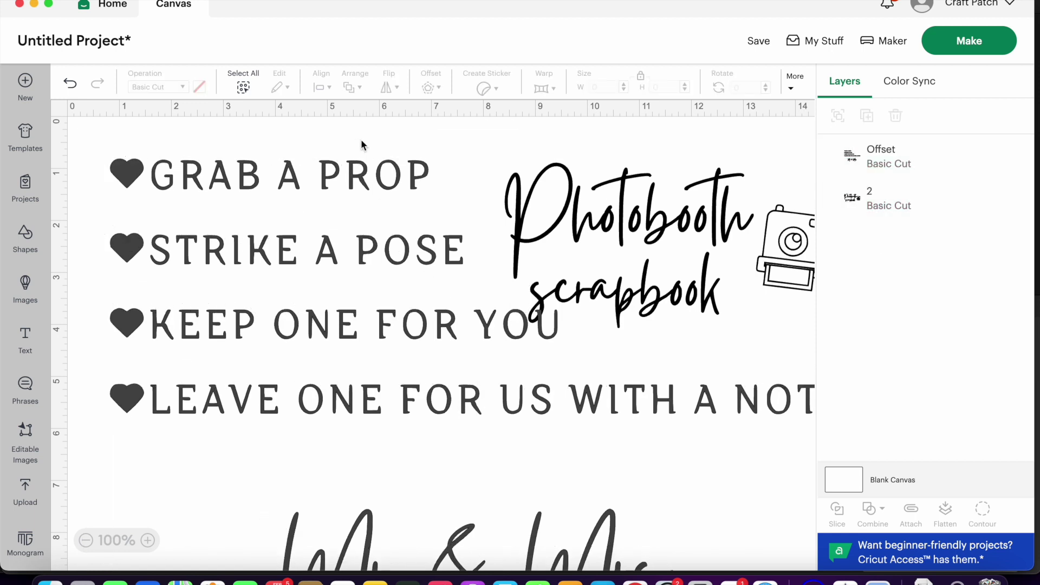
Shrink the offset instructions to about 6.97 × 4.75 in and place them below and left of the title.
click(122, 167)
drag(108, 154, 445, 461)
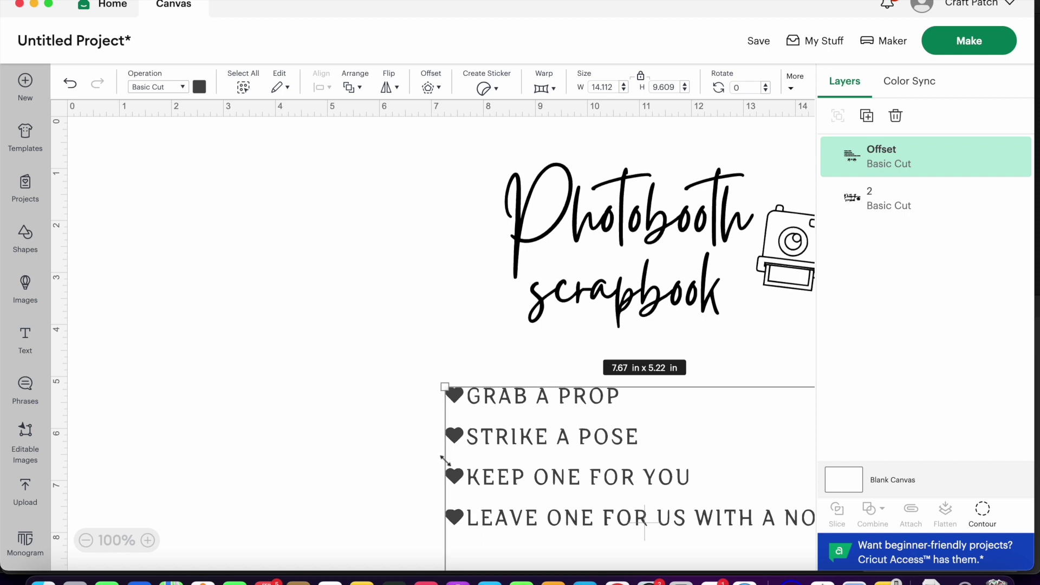
drag(446, 460, 478, 484)
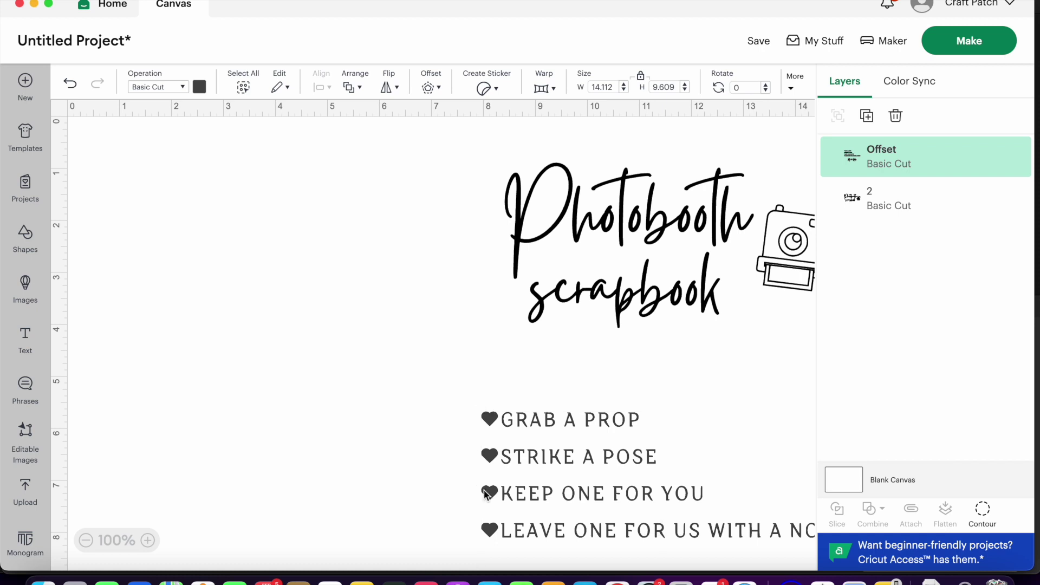
drag(604, 553, 309, 434)
key(super+z)
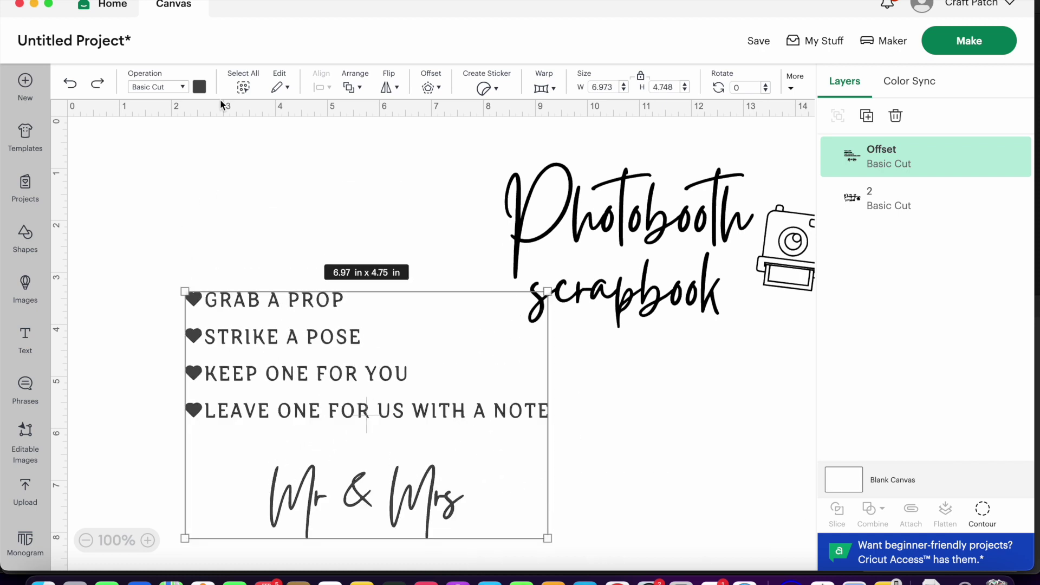
Recolor the offset instructions with the black material color to match the title.
click(199, 88)
click(214, 149)
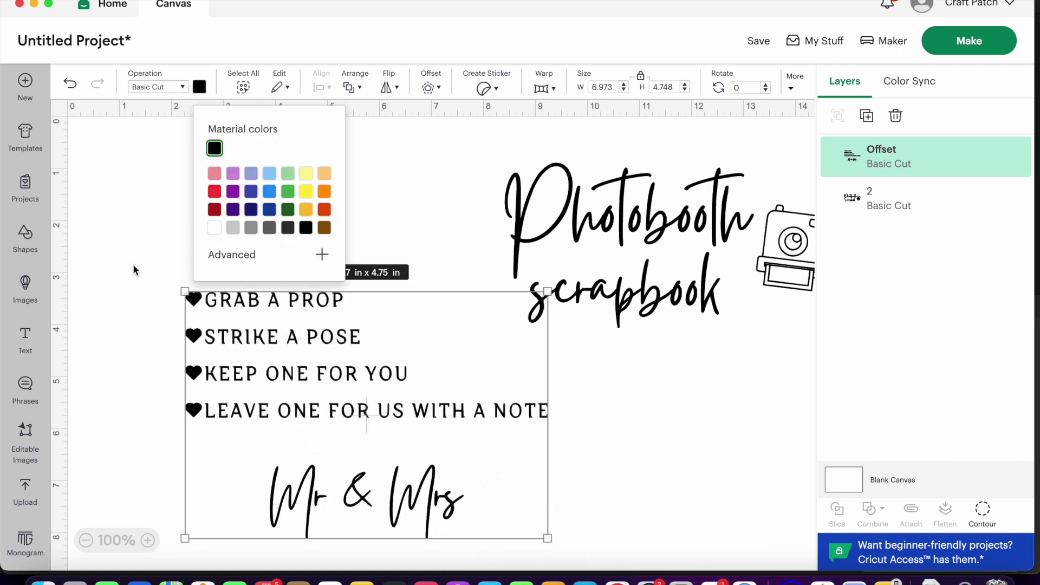
click(129, 270)
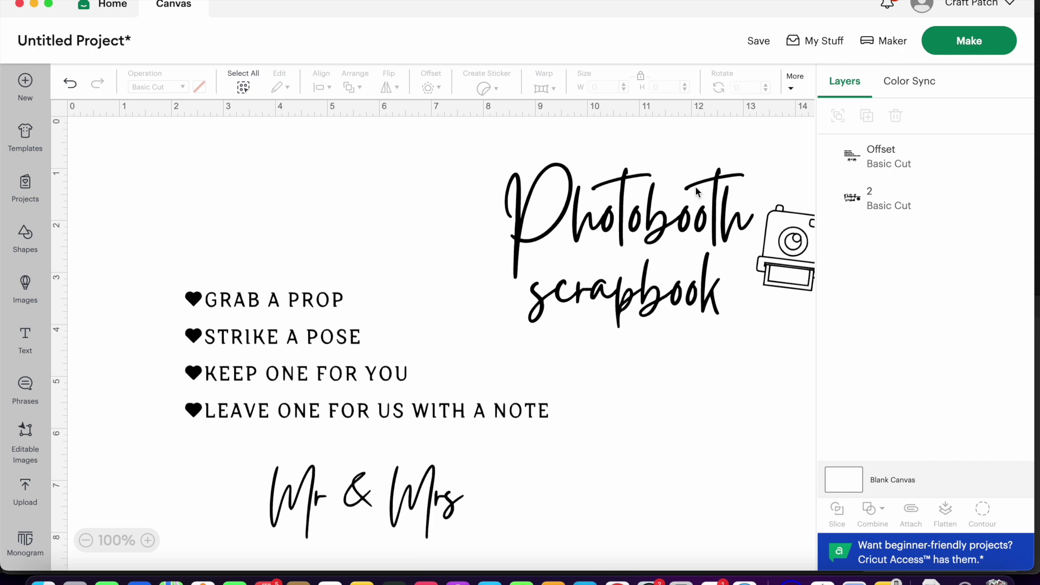
Prepare the project for cutting and arrange the title and camera at the top of the mat with the instructions below.
click(947, 56)
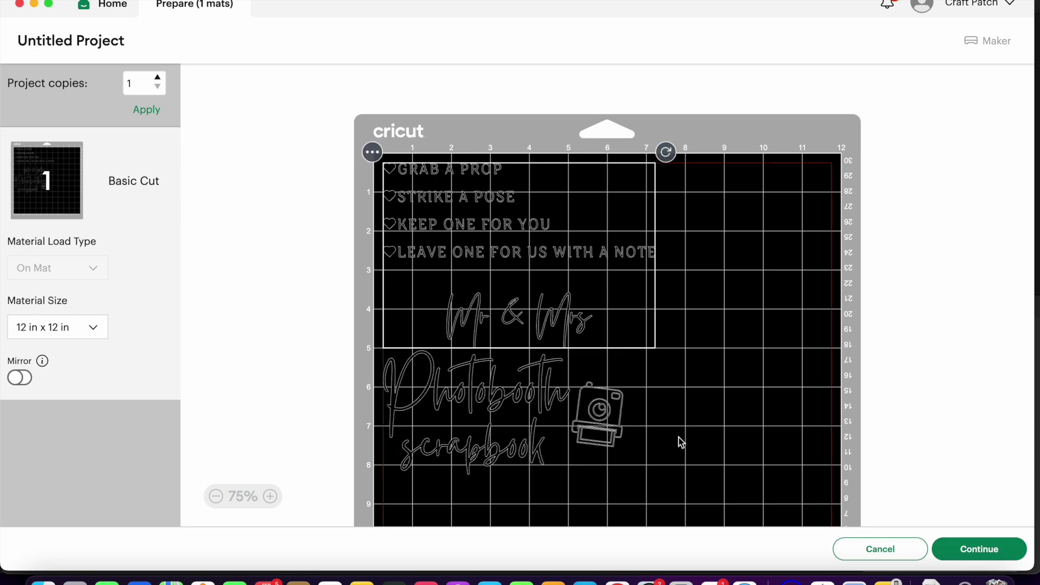
drag(508, 394, 495, 179)
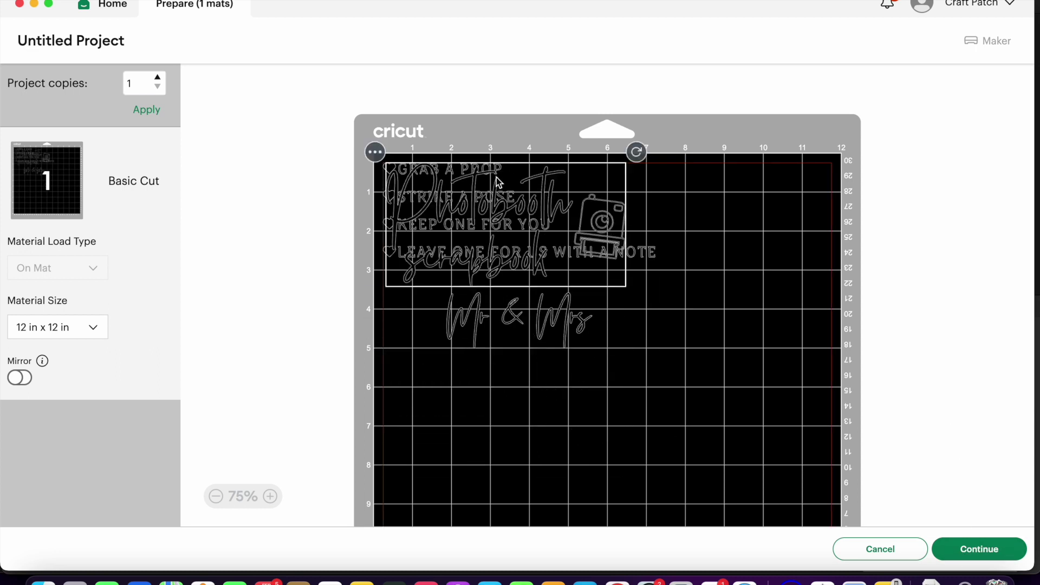
drag(509, 325, 496, 458)
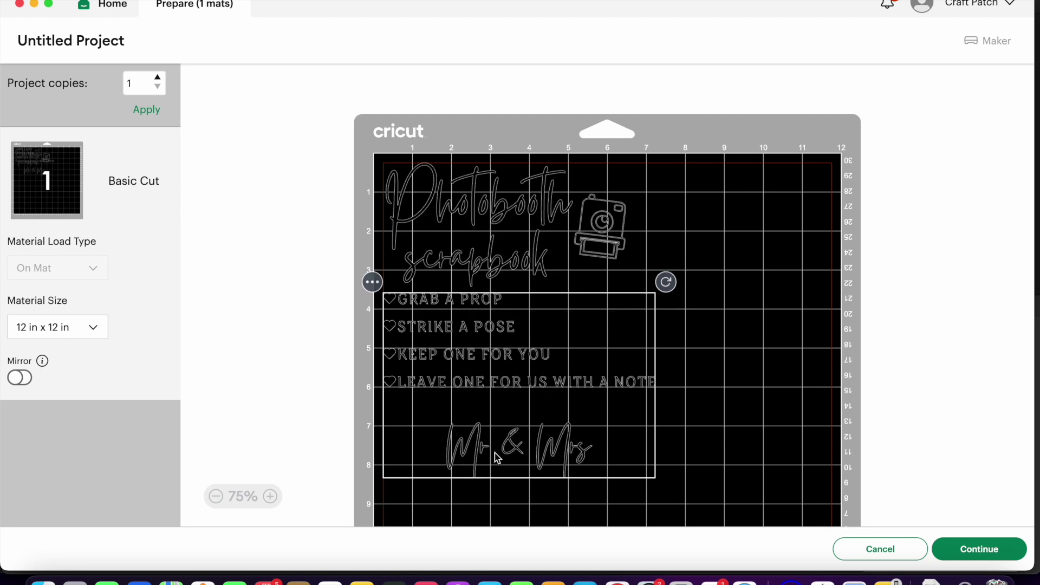
Continue to the cutting setup and set the base material to Premium Vinyl – Shimmer.
click(955, 549)
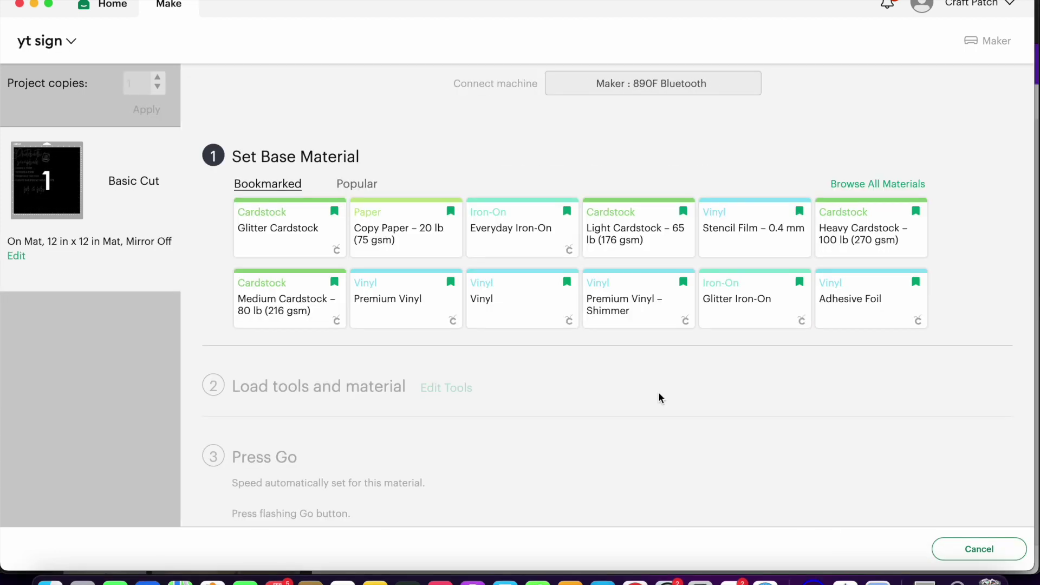
click(631, 311)
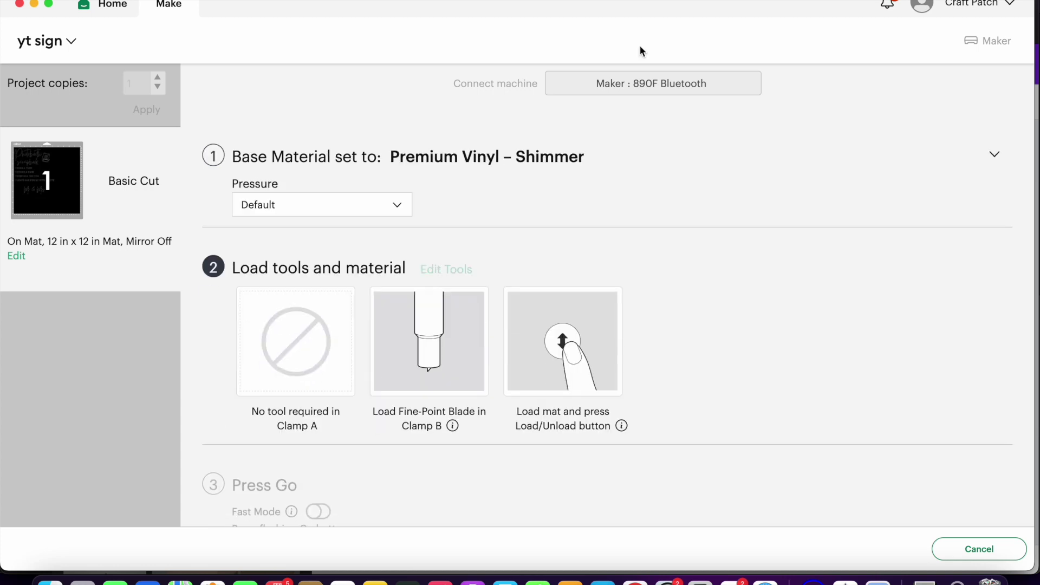